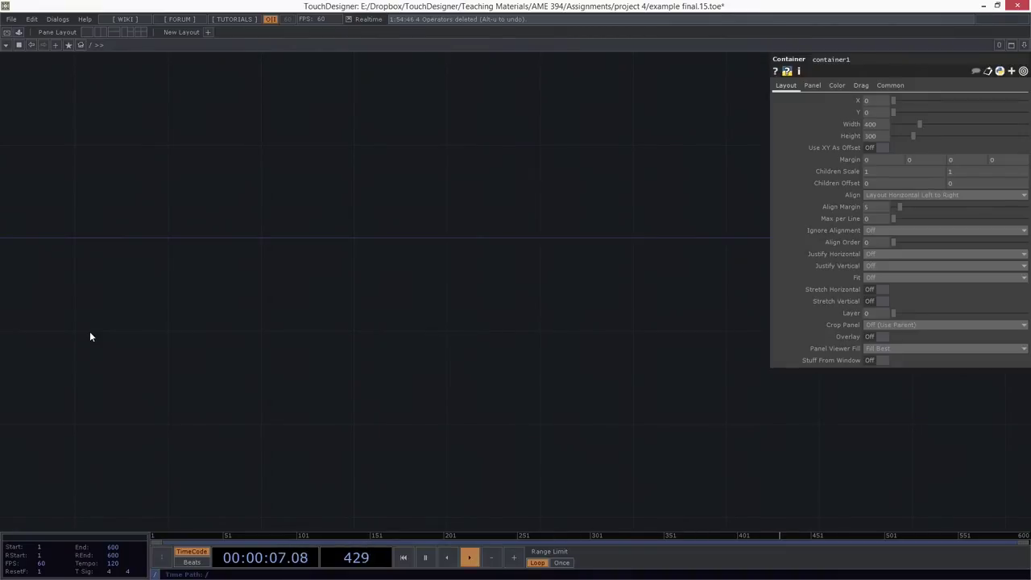
Create a Container COMP in the root network and go inside it
key("Tab")
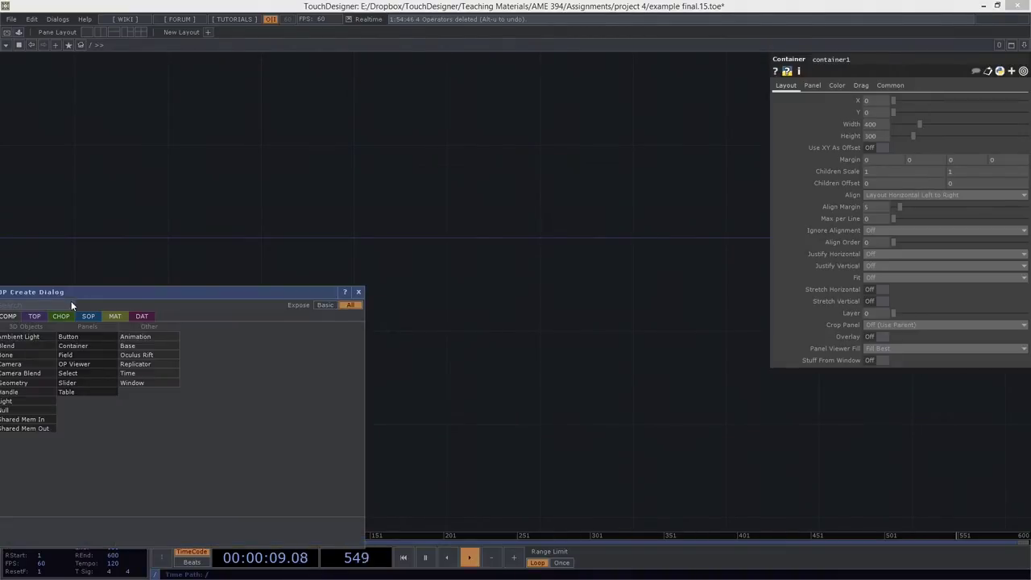
left_click_drag(71, 302, 268, 229)
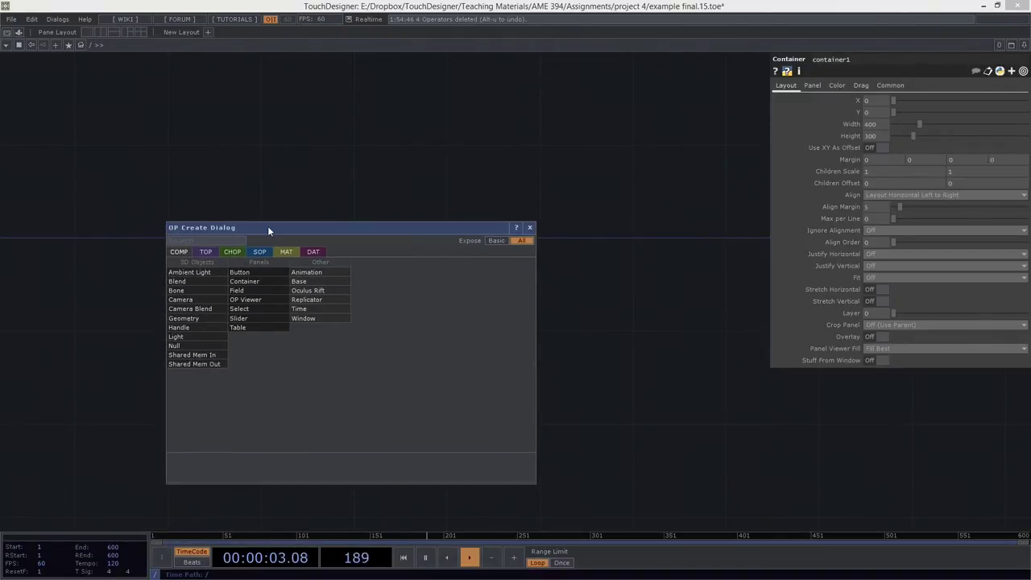
type("con")
left_click(278, 282)
left_click(277, 263)
scroll(279, 268, "up", 5)
scroll(280, 271, "up", 4)
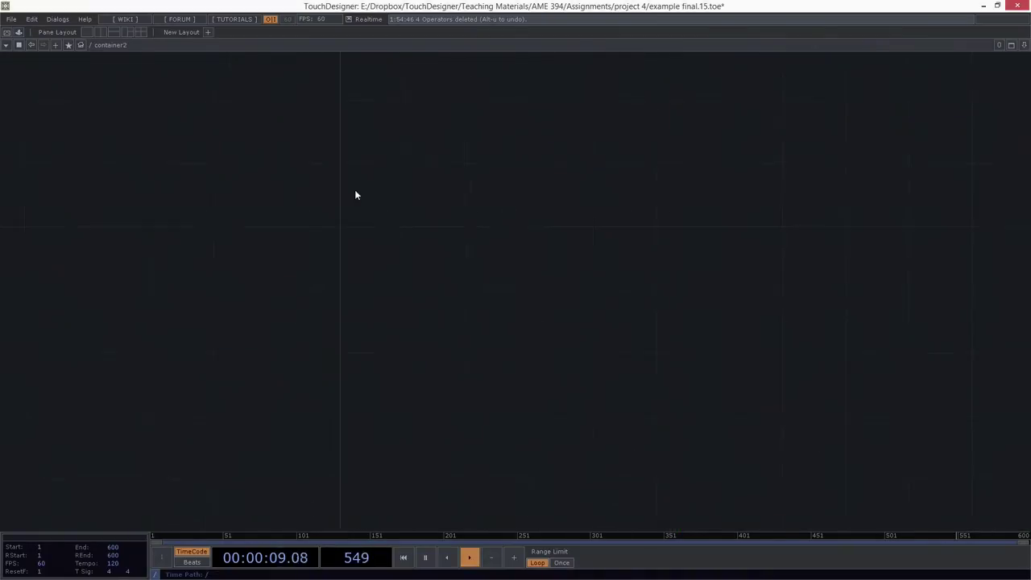
Add a Button COMP to the container's network
key("Tab")
type("butotn")
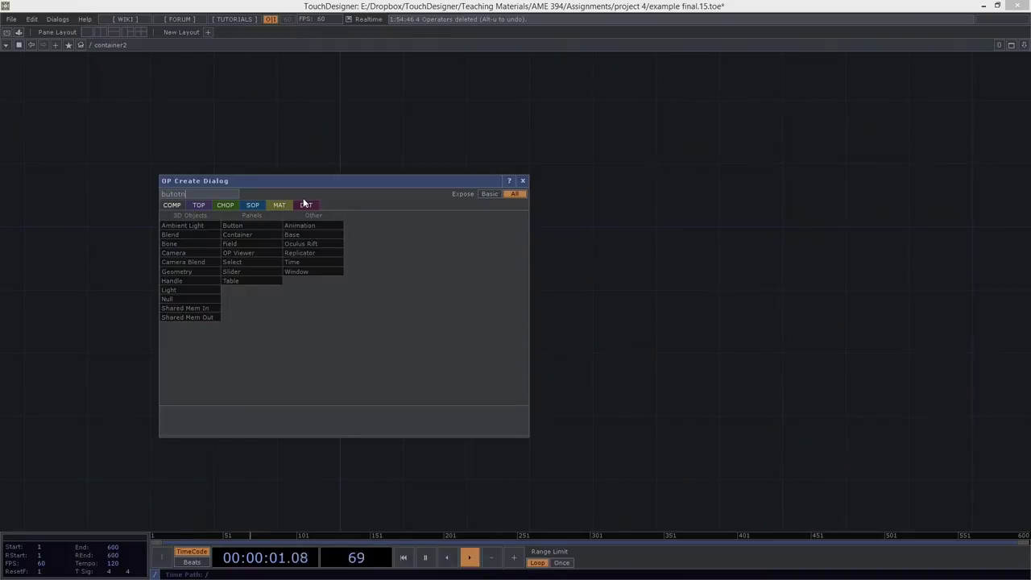
key("BackSpace")
key("BackSpace")
key("BackSpace")
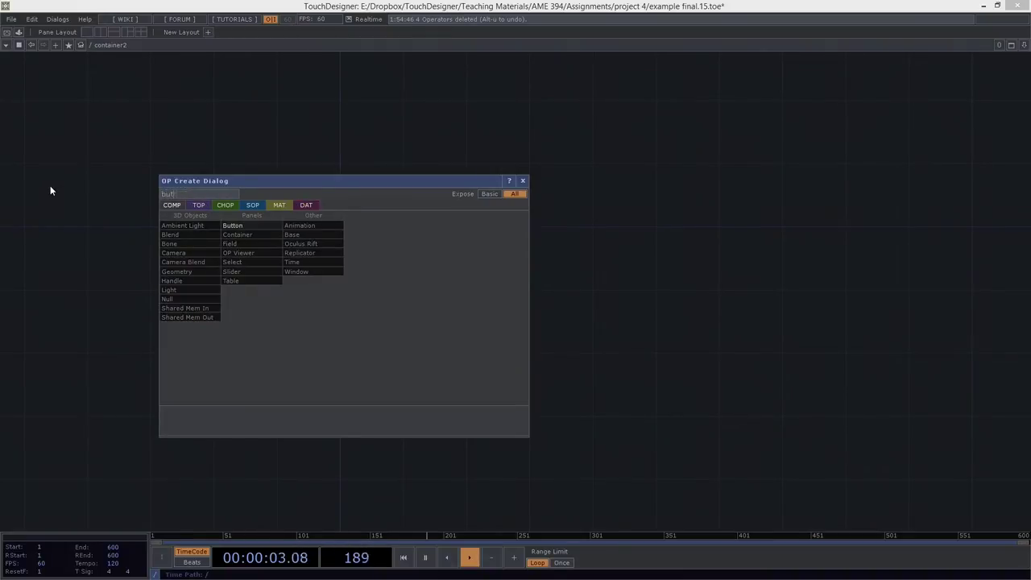
type("ton")
left_click(234, 225)
left_click(302, 255)
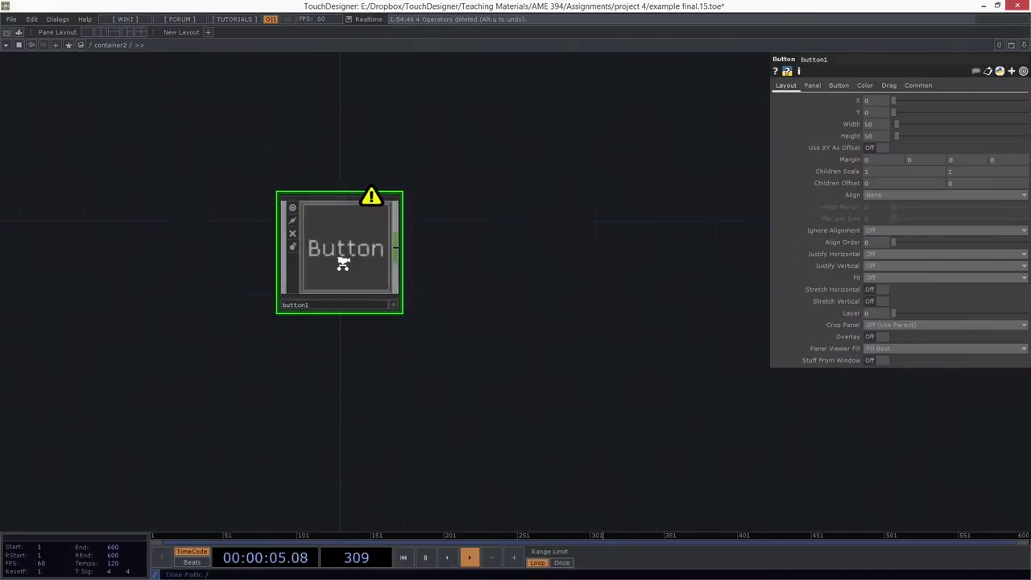
Go inside the button and turn on Use Value for its bg Text operator
scroll(347, 264, "up", 2)
scroll(352, 265, "up", 2)
middle_click(352, 265)
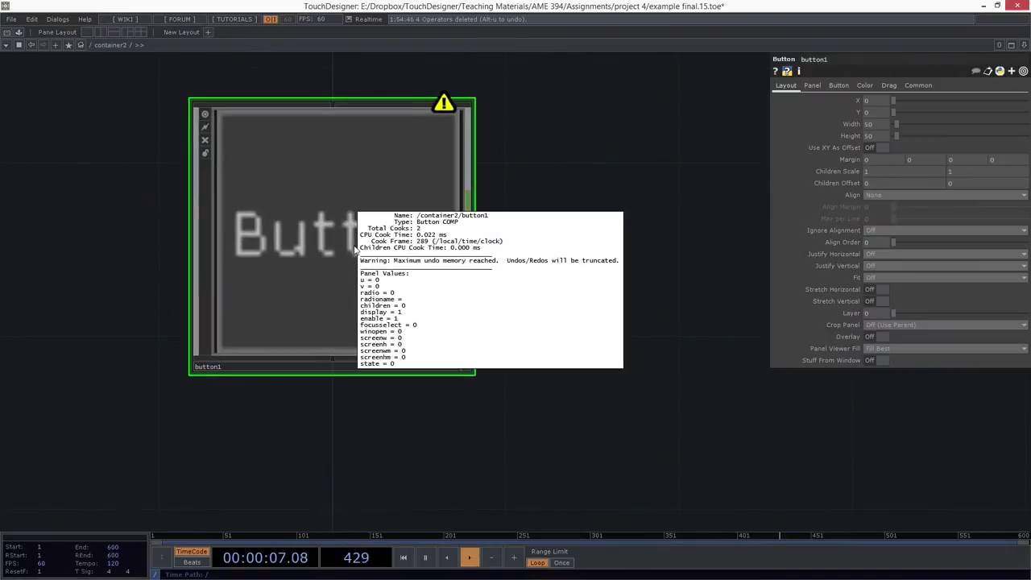
scroll(368, 219, "up", 3)
left_click(473, 226)
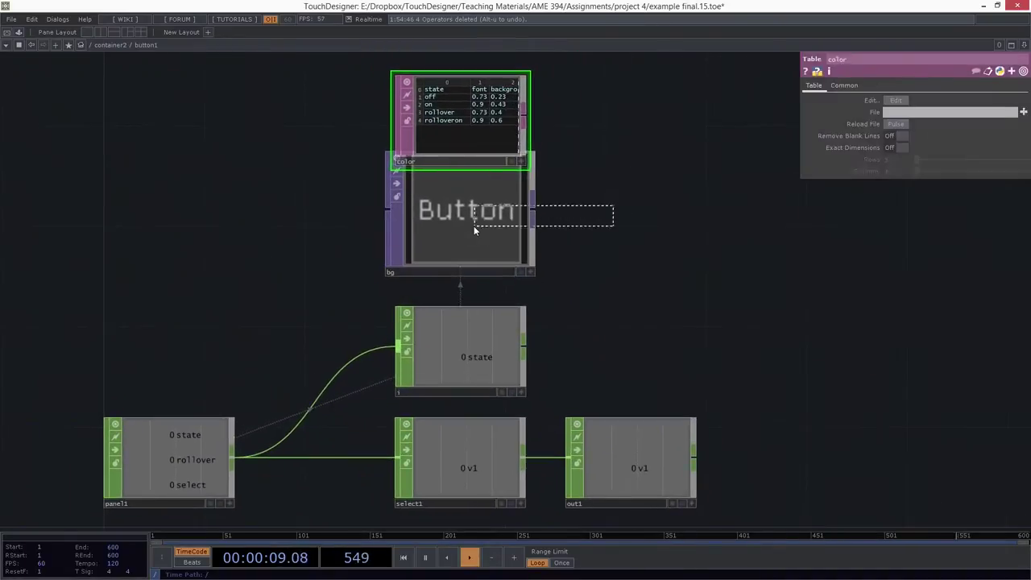
left_click(898, 160)
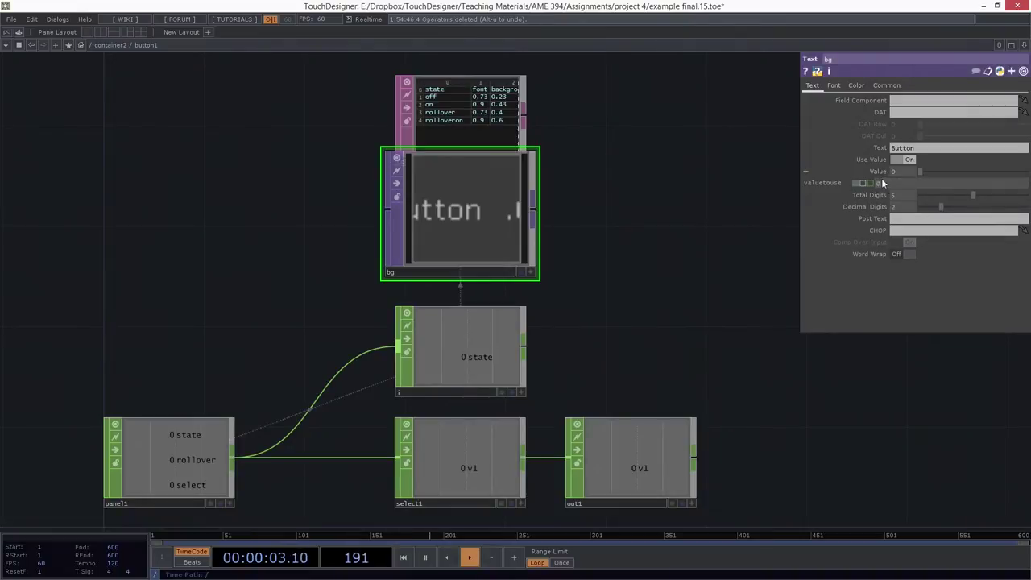
Set the bg text's Value to the expression me.parent().digits
left_click(881, 182)
type("me.parent")
type("*")
key("BackSpace")
type("().digits")
key("Return")
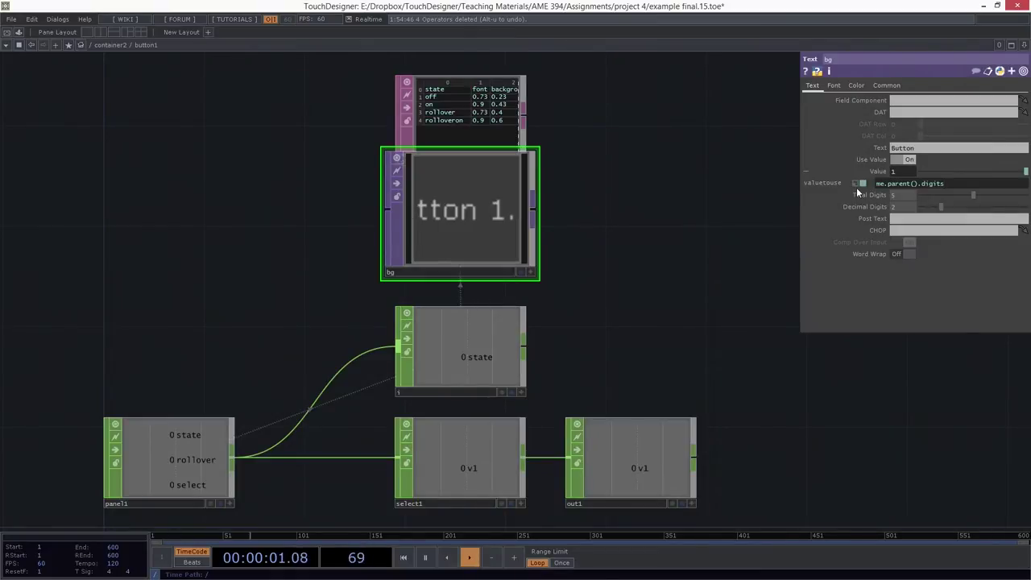
Set the bg text's Decimal Digits to 0 and turn on Word Wrap
left_click(862, 207)
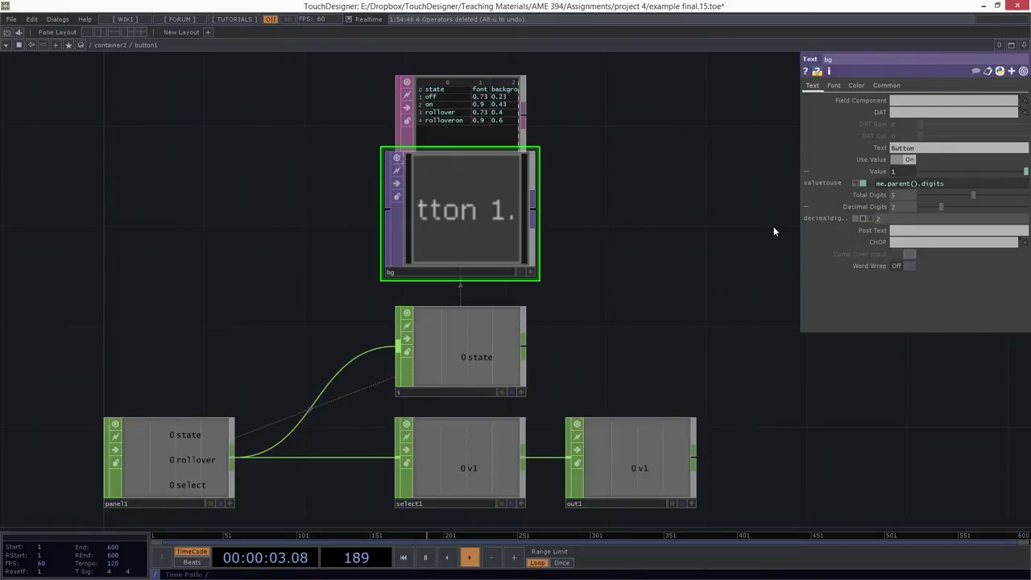
left_click(937, 219)
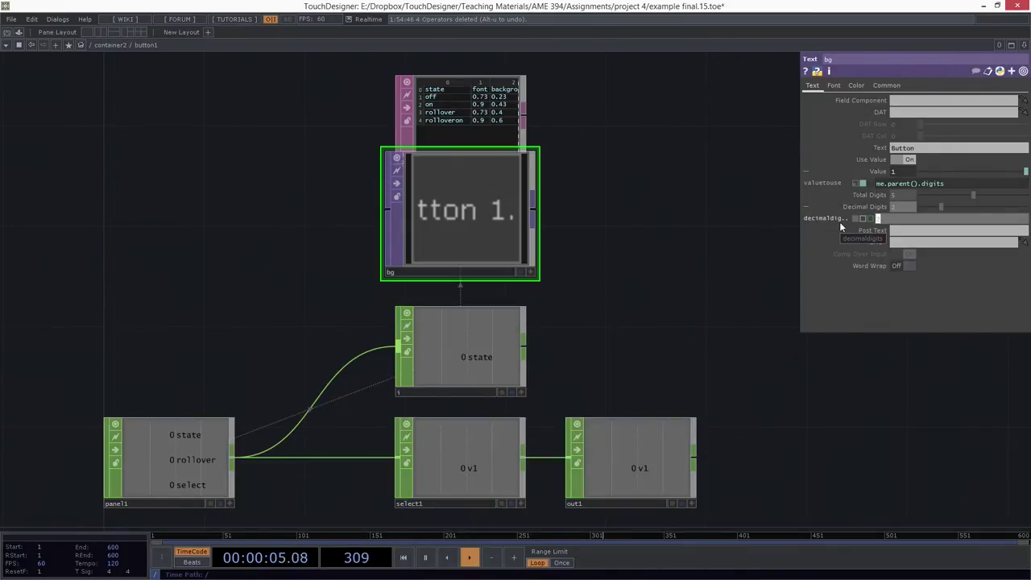
type("0")
key("Return")
left_click(929, 150)
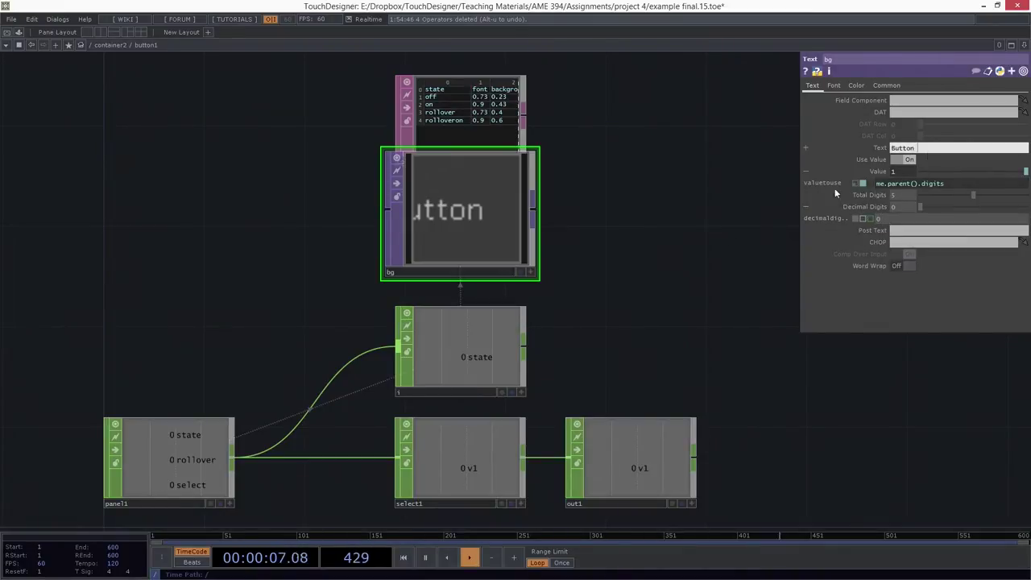
left_click(906, 266)
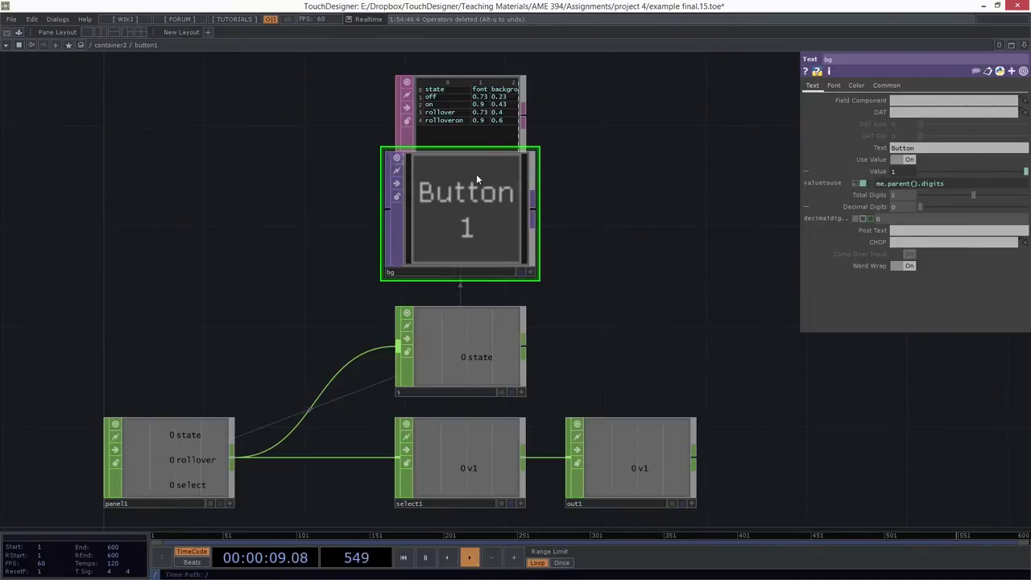
Change the bg operator's text to "Preset" and return to the container's network
scroll(540, 193, "down", 3)
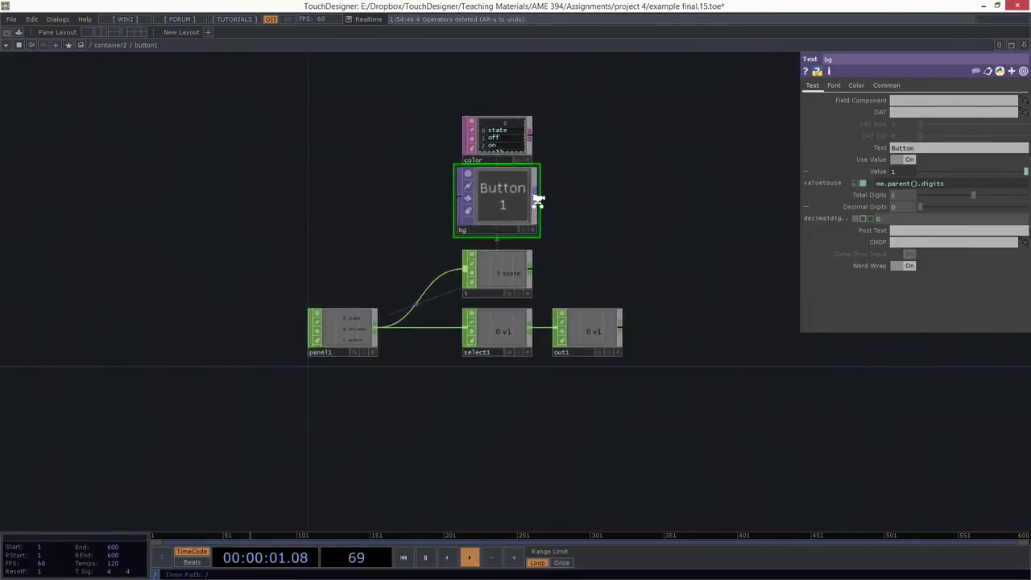
scroll(544, 206, "down", 2)
scroll(547, 211, "up", 2)
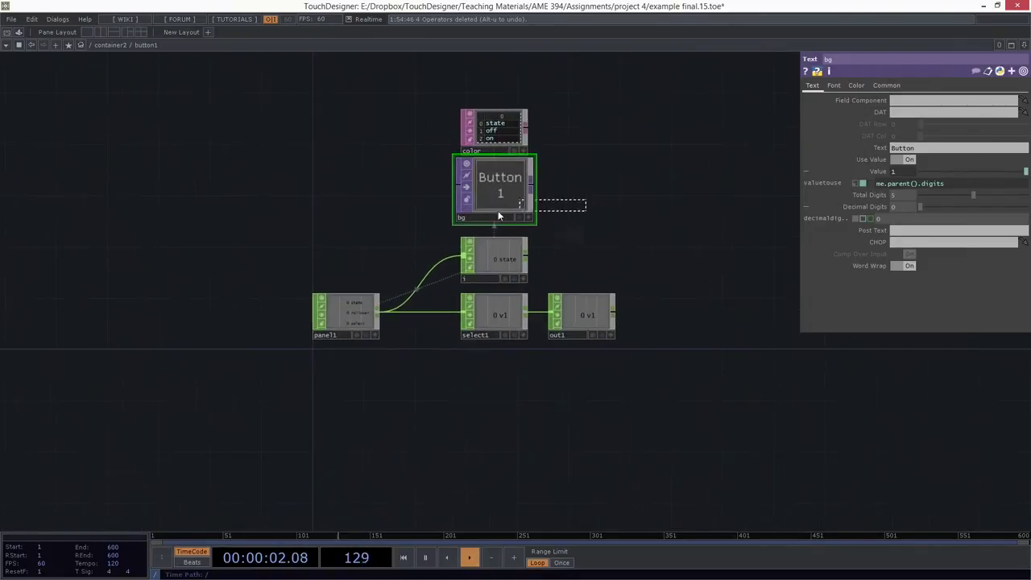
left_click(923, 149)
type("Preset")
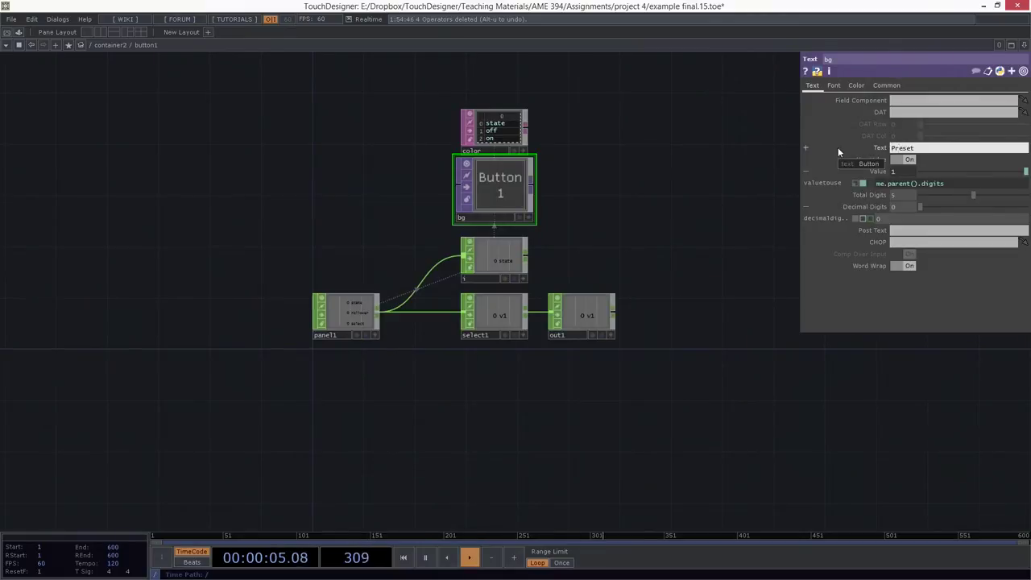
scroll(531, 267, "down", 5)
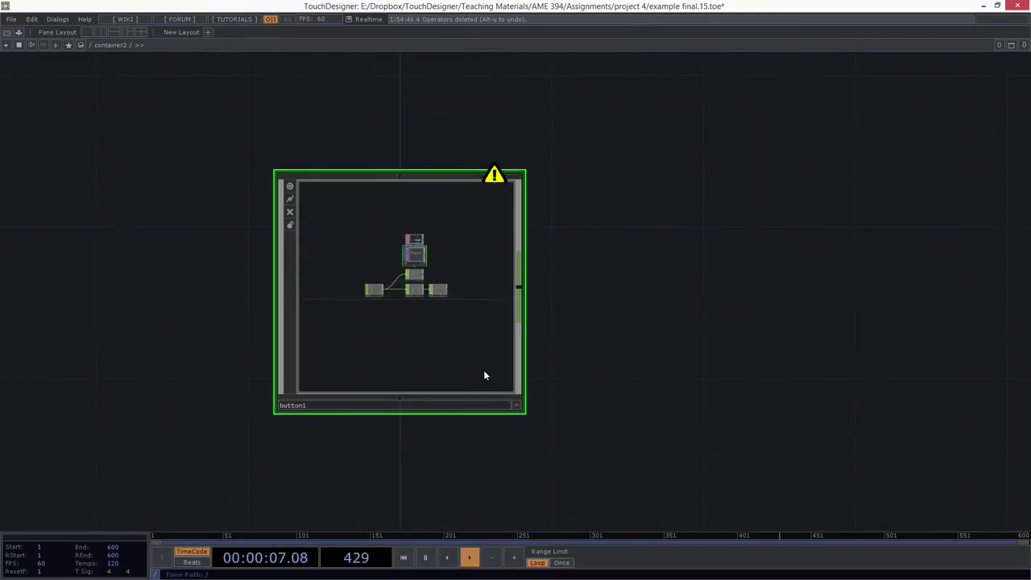
Copy the Preset 1 button and paste three duplicates in a column beneath it
left_click_drag(544, 373, 512, 284)
scroll(515, 281, "down", 2)
left_click_drag(537, 251, 500, 132)
right_click_drag(530, 212, 358, 263)
key("ctrl+v")
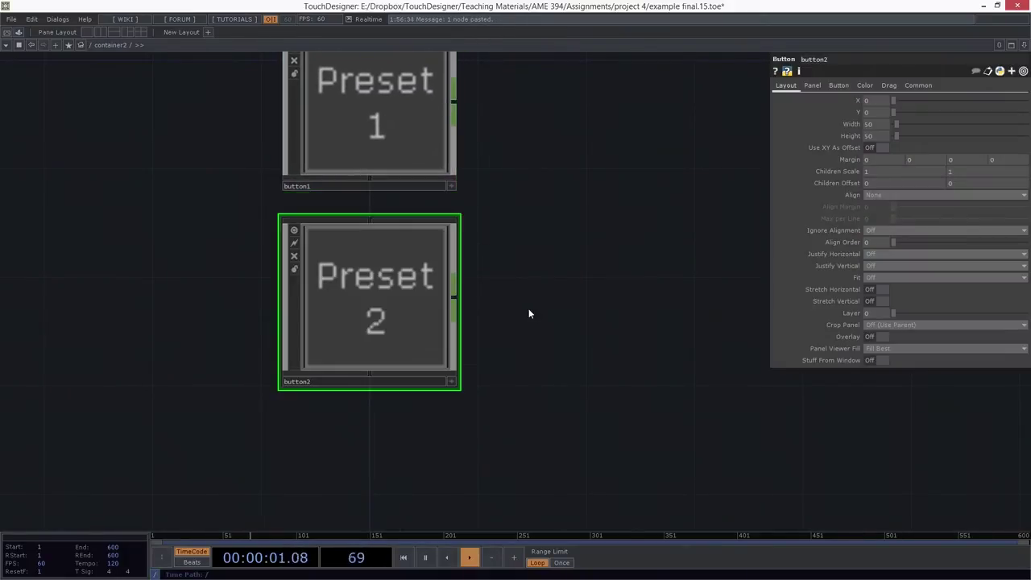
key("ctrl+v")
scroll(516, 258, "down", 3)
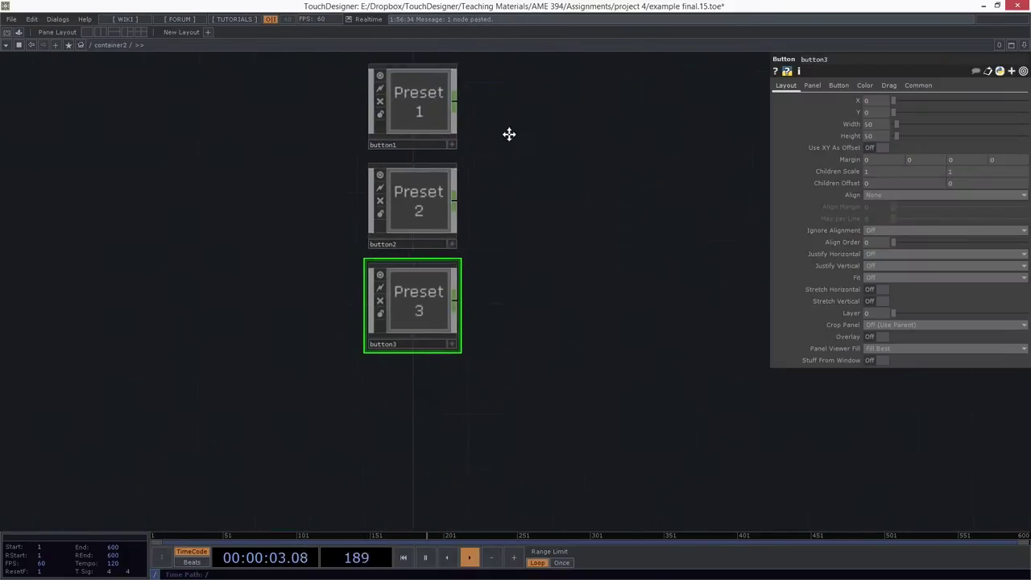
key("ctrl+v")
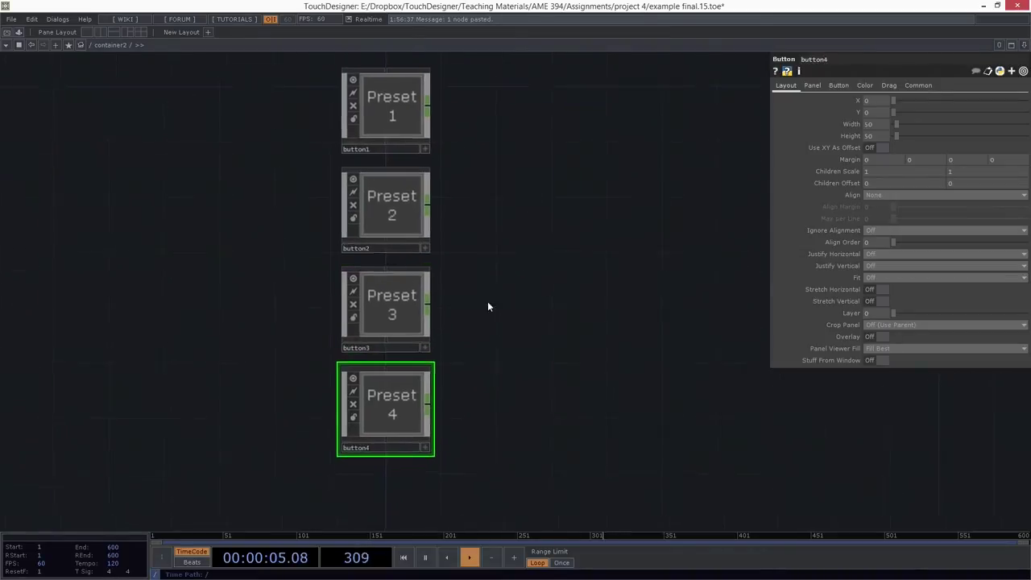
Set the Align Order of all four preset buttons to the expression me.digits
right_click_drag(568, 82, 378, 376)
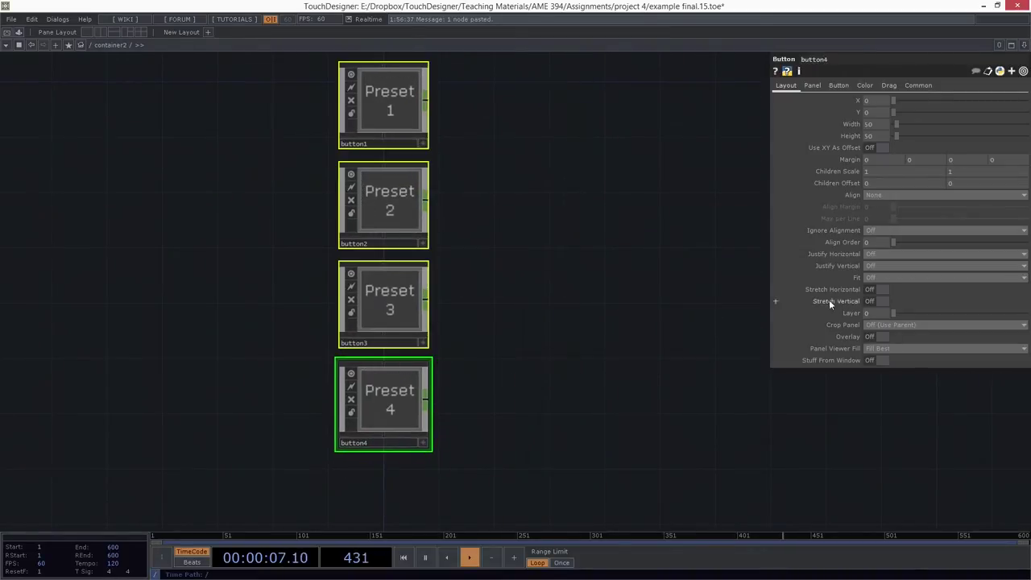
left_click(850, 242)
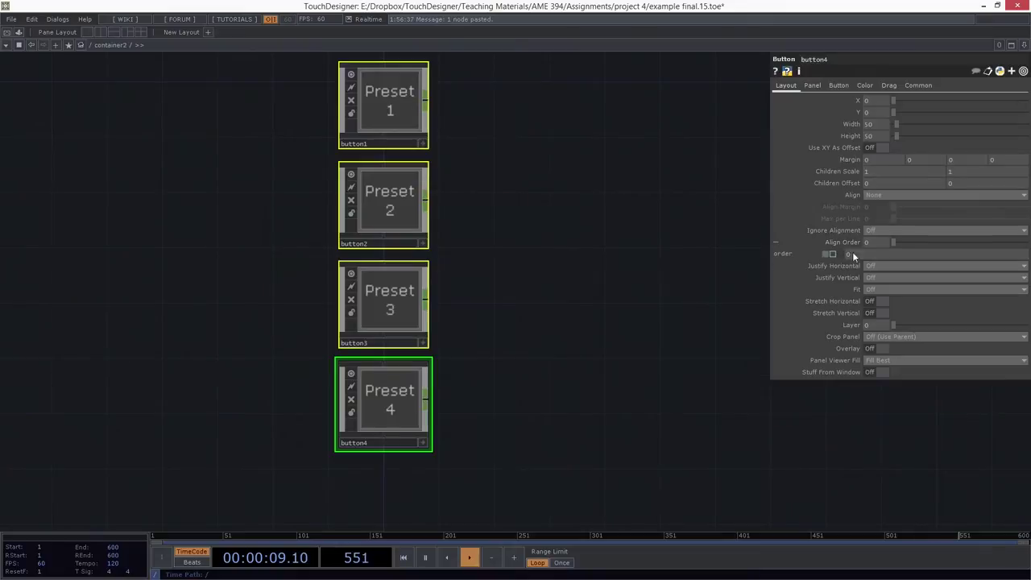
left_click(922, 254)
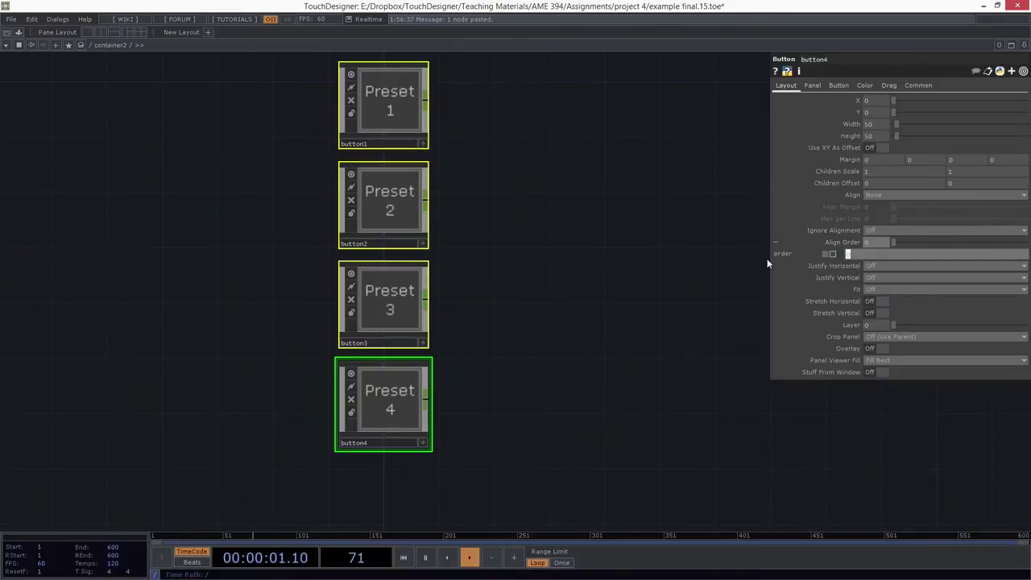
type("me.digits")
key("Return")
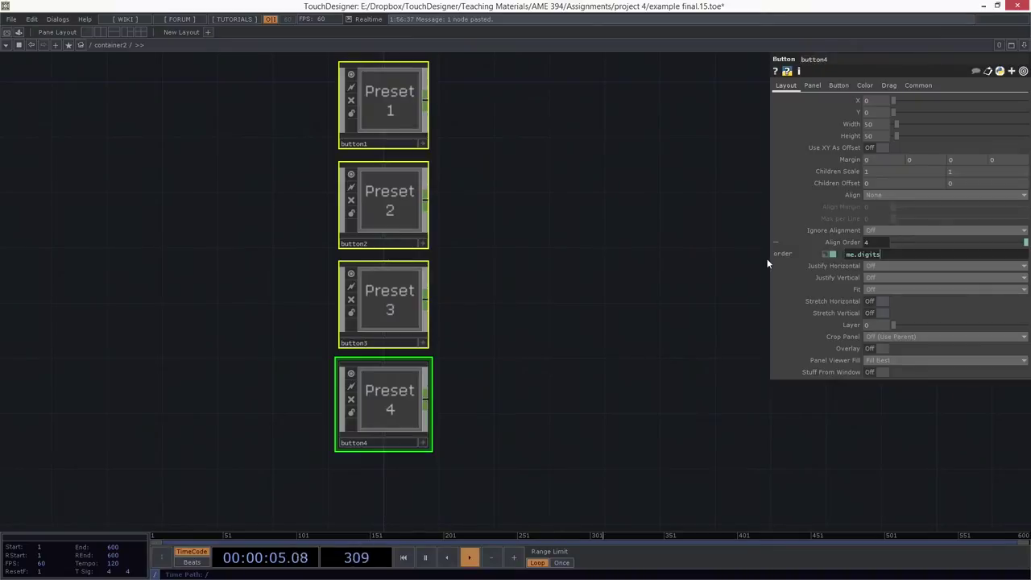
left_click(613, 226)
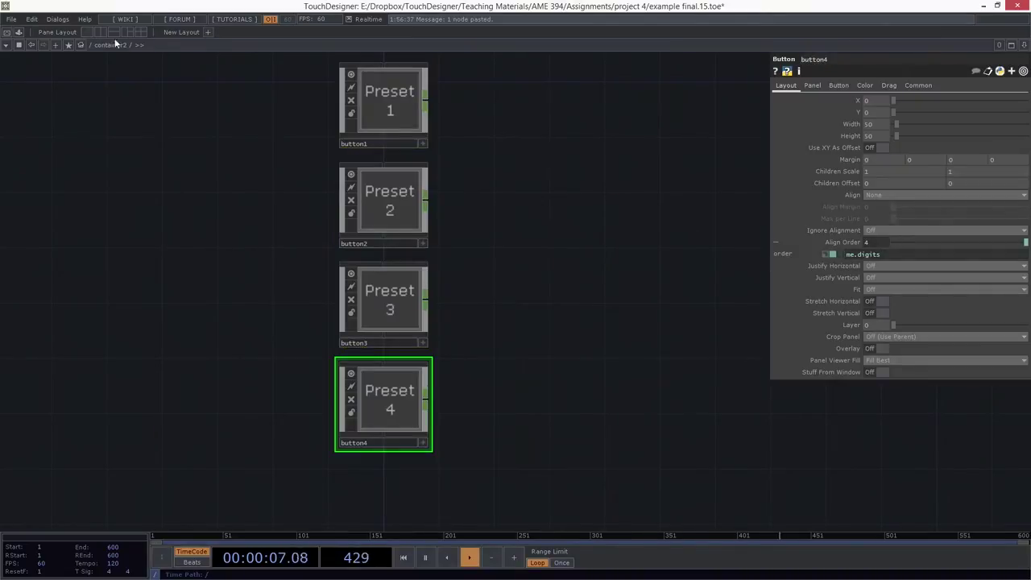
Preview the container's panel, and set the container's Align to Layout Vertical Top to Bottom
left_click(19, 45)
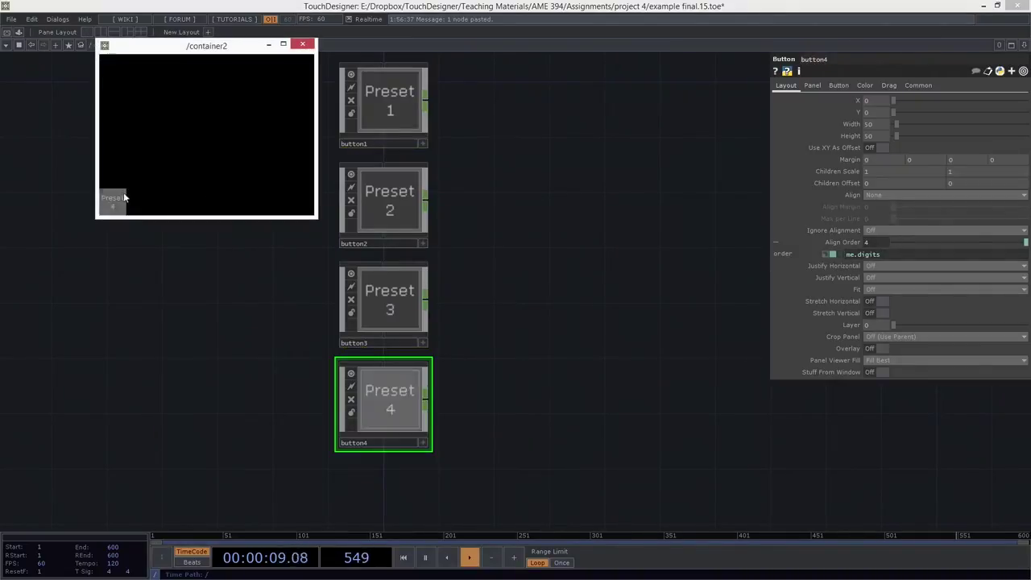
left_click(301, 43)
scroll(426, 253, "down", 5)
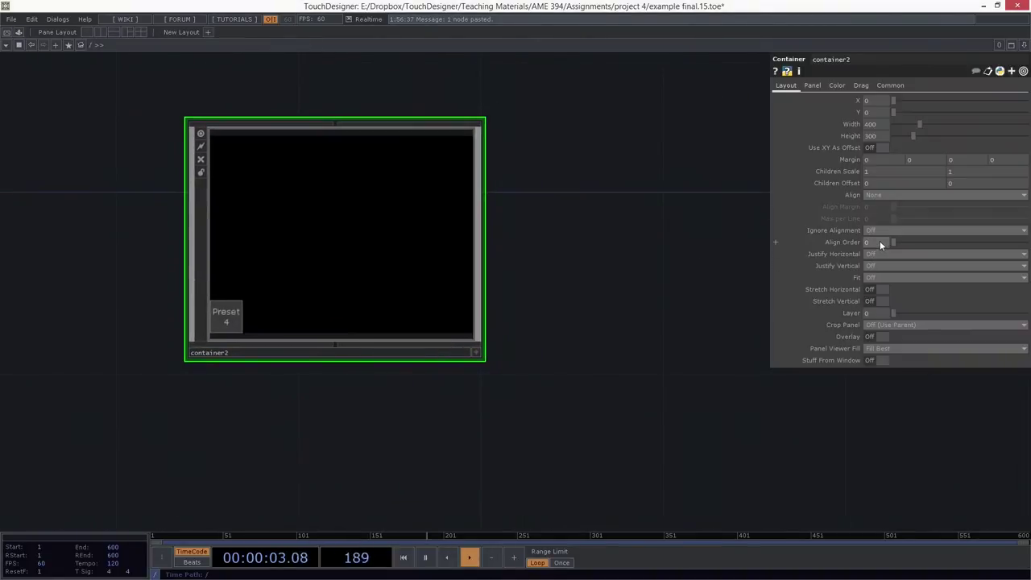
left_click(878, 195)
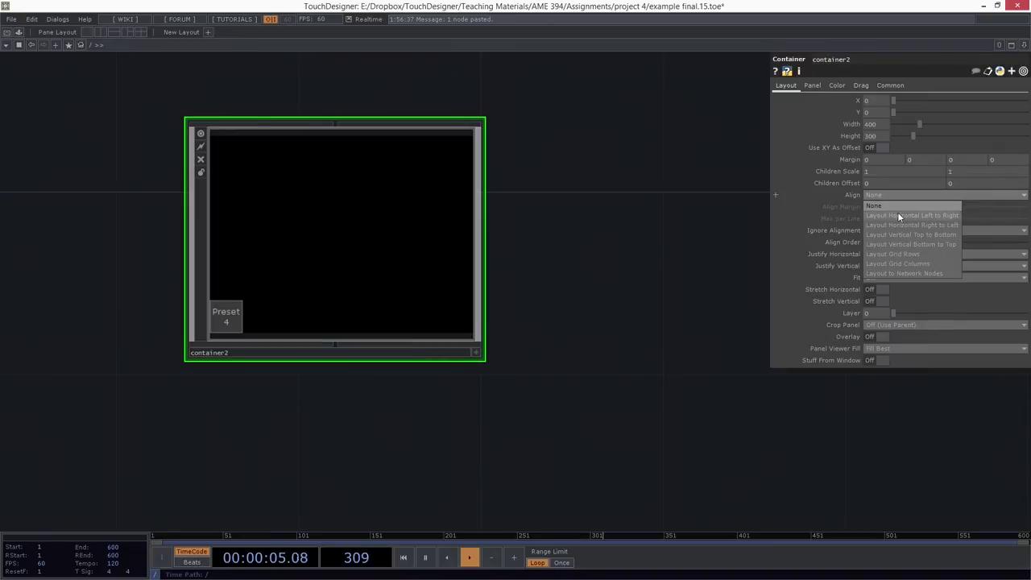
left_click(897, 236)
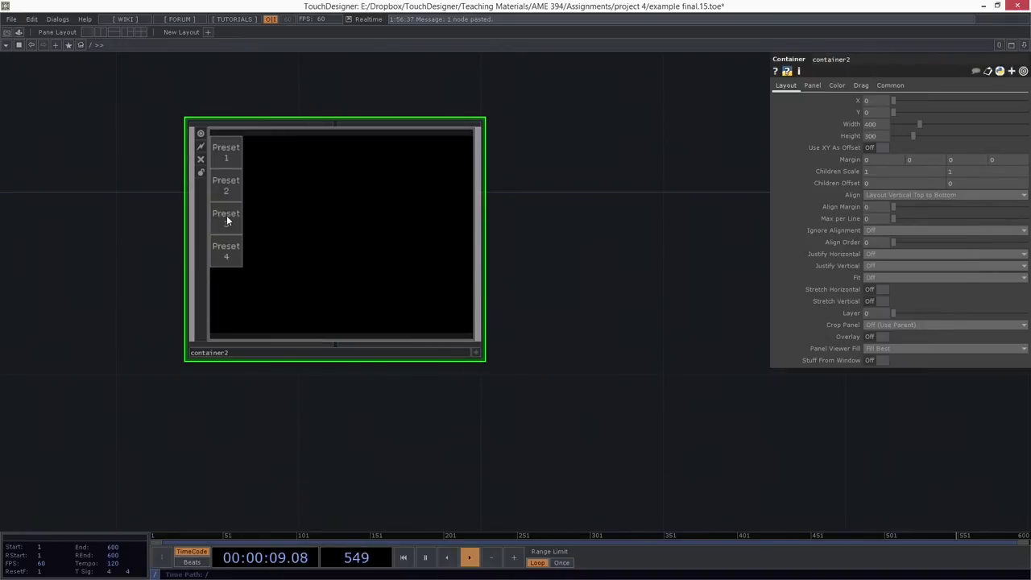
Activate the container's viewer and test the Preset 1, 2 and 3 buttons
key("a")
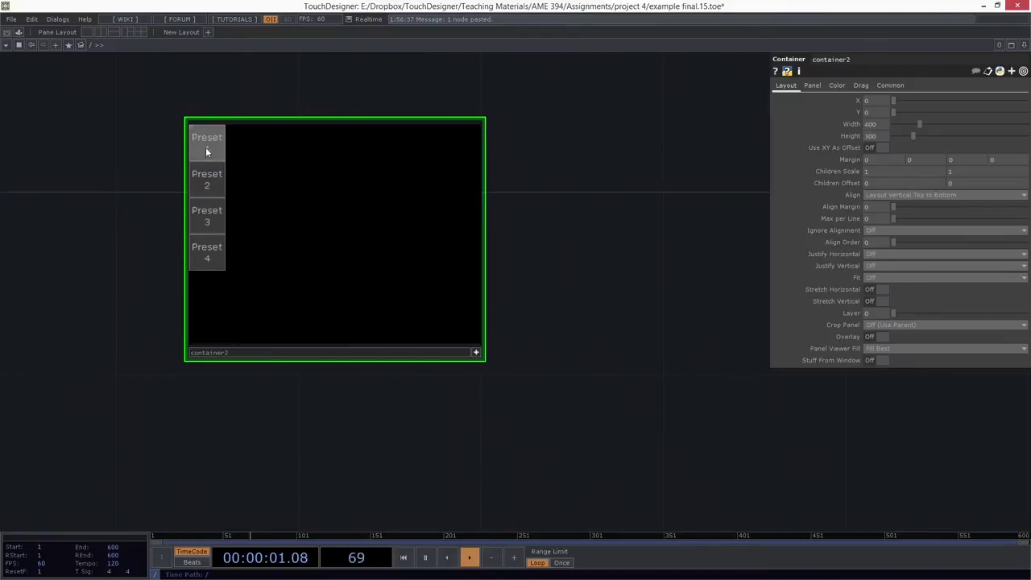
left_click(207, 150)
left_click(205, 194)
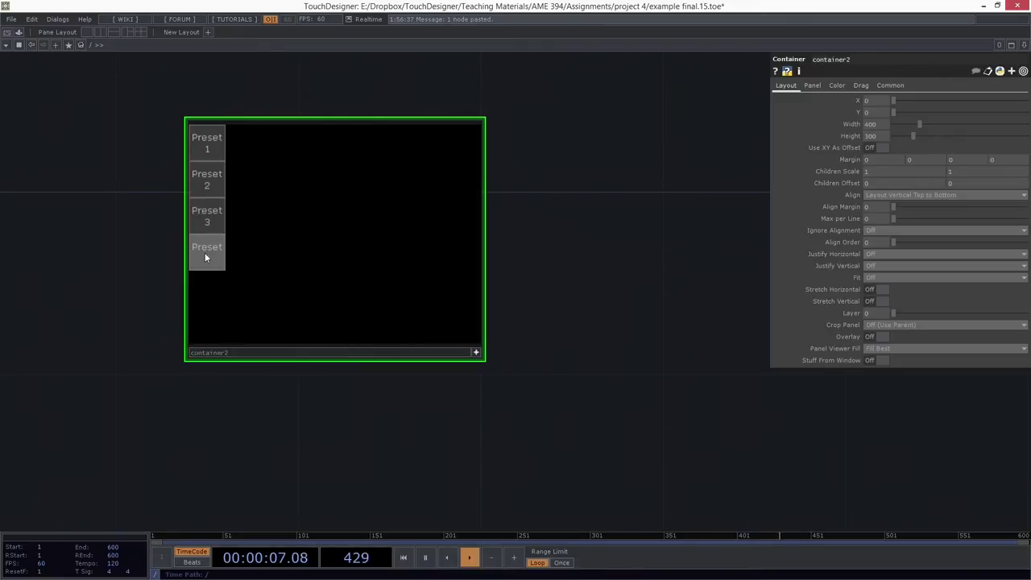
left_click(202, 144)
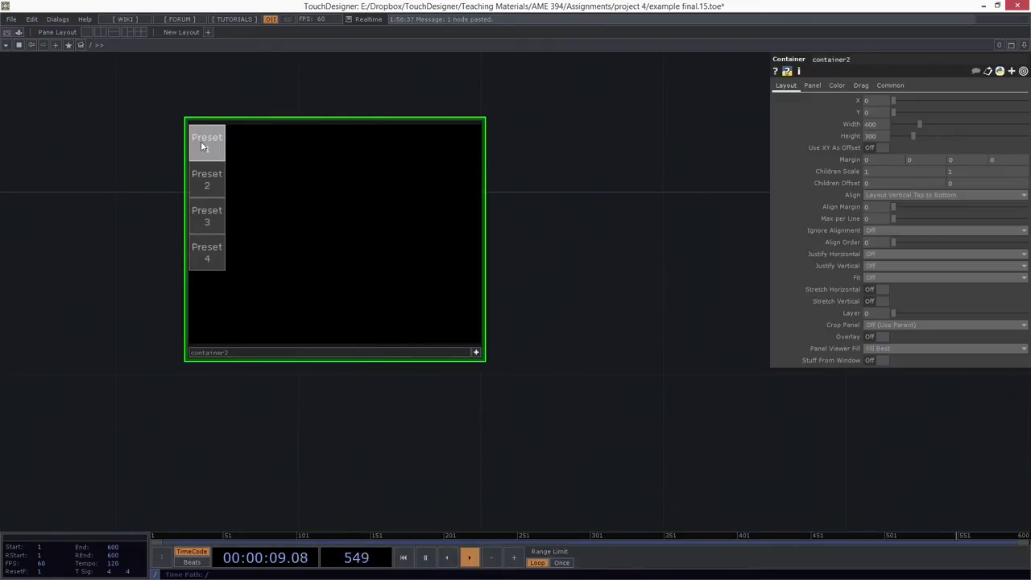
left_click(208, 188)
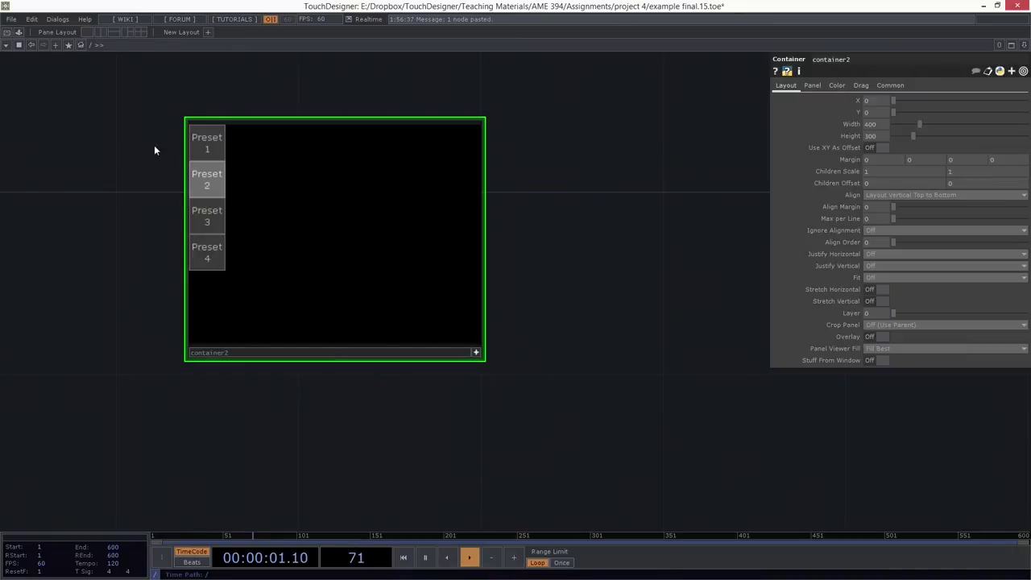
left_click(202, 211)
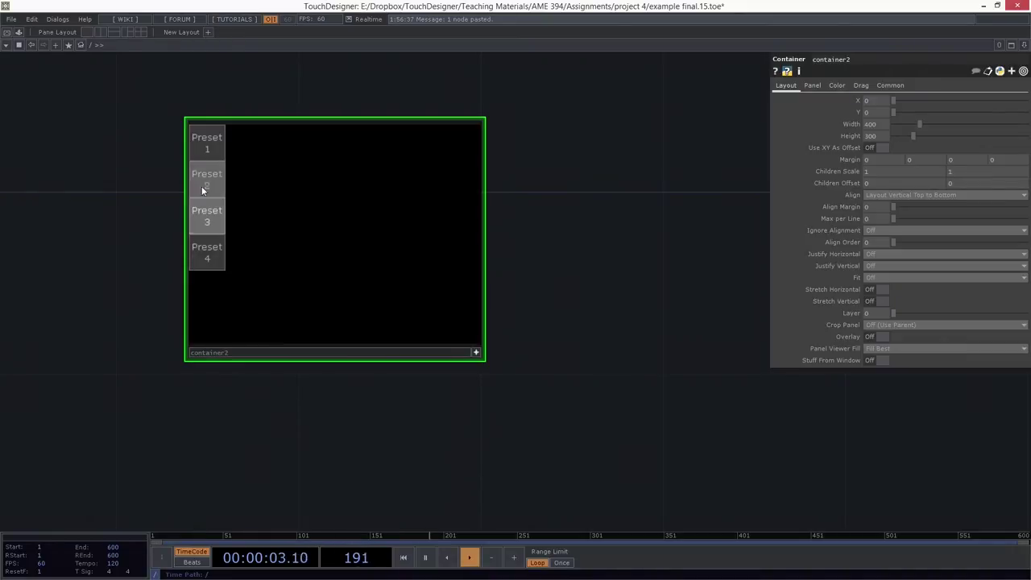
Inside the container, set the Button Type of all four preset buttons to Radio Down
scroll(284, 270, "up", 1)
scroll(283, 269, "up", 2)
left_click_drag(567, 87, 261, 516)
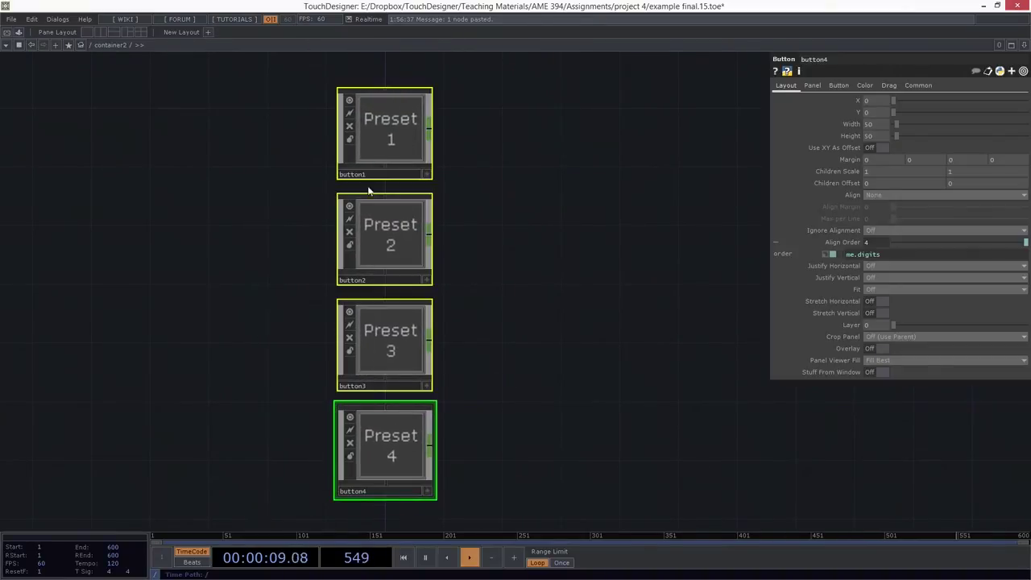
left_click(843, 87)
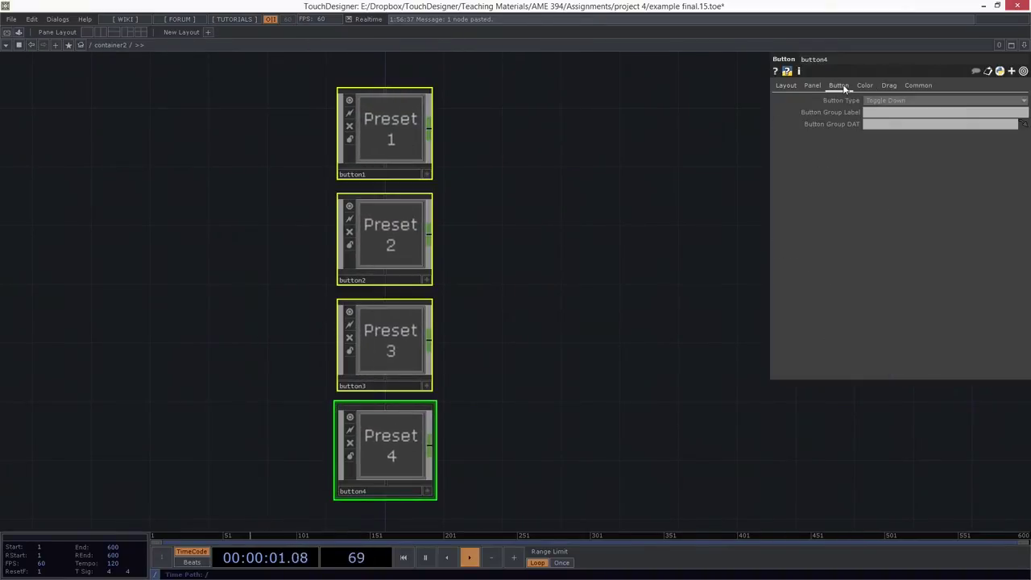
left_click(898, 101)
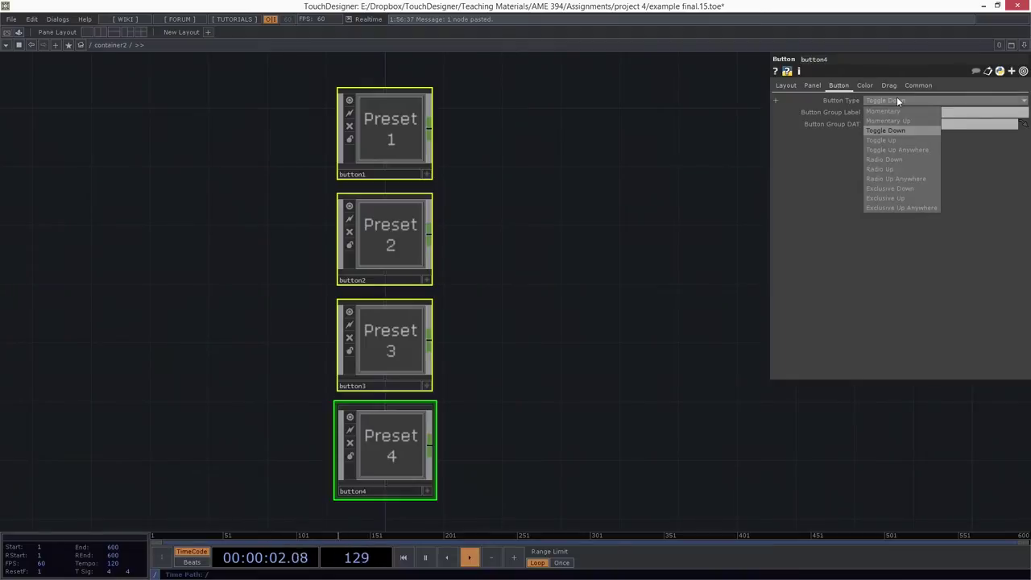
left_click(898, 158)
left_click(590, 253)
Add a Panel CHOP beside the Preset 1 button in the container's network
key("Tab")
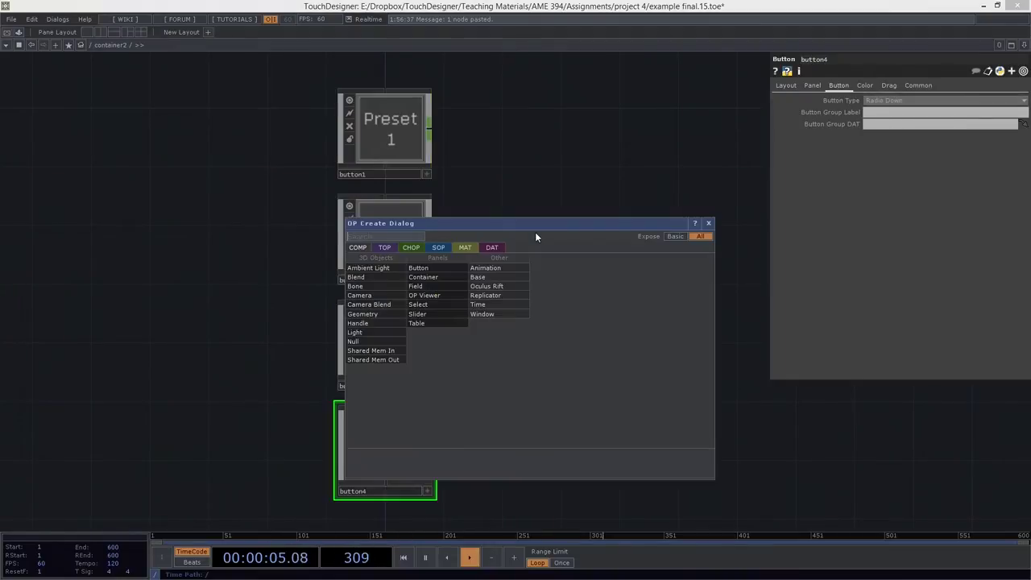
type("pan")
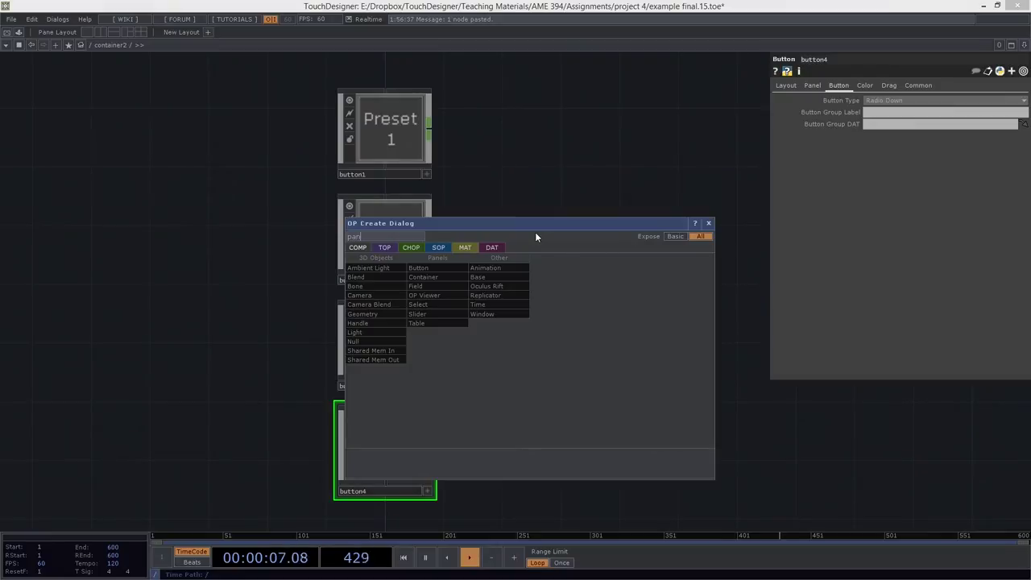
left_click(411, 246)
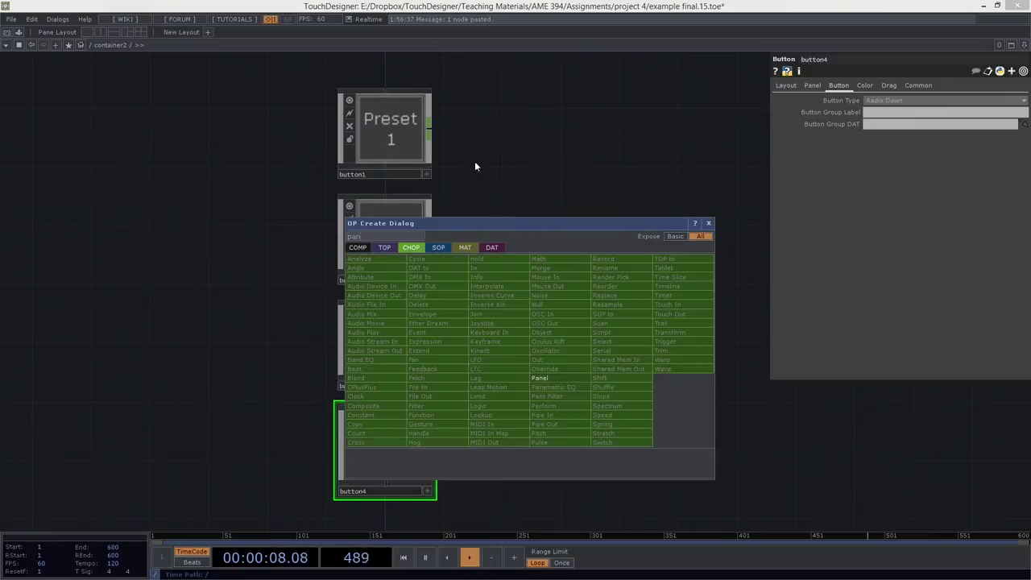
left_click(549, 374)
left_click(498, 117)
Limit the Panel CHOP to the radio channel by setting its Select parameter to radio
scroll(451, 130, "up", 3)
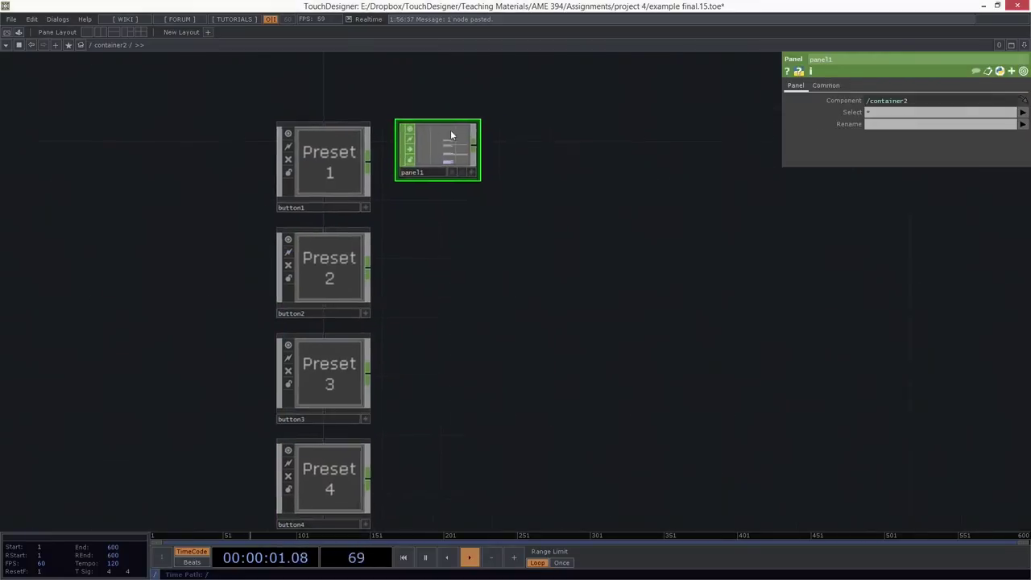
left_click_drag(876, 114, 820, 112)
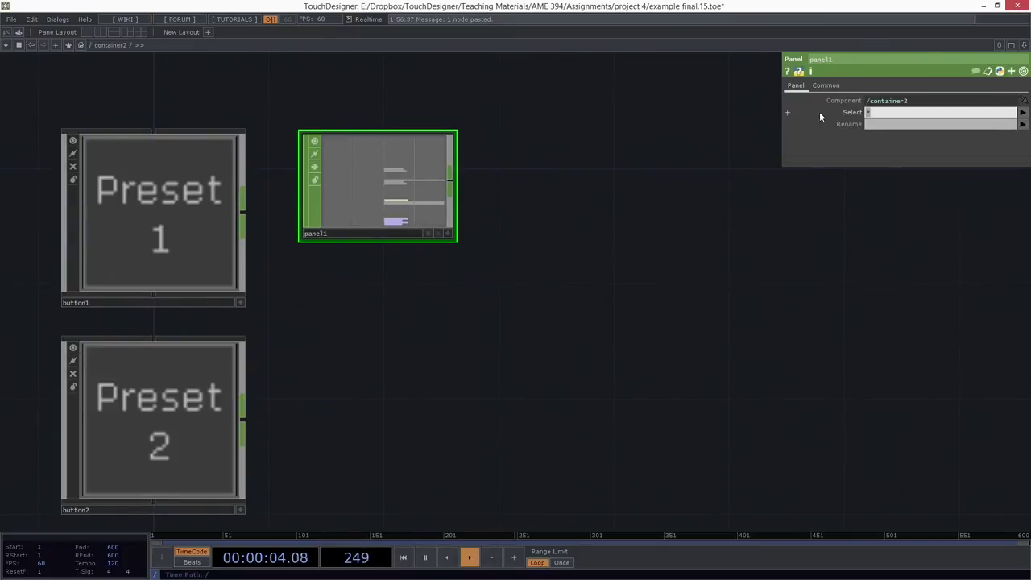
type("radio")
key("Return")
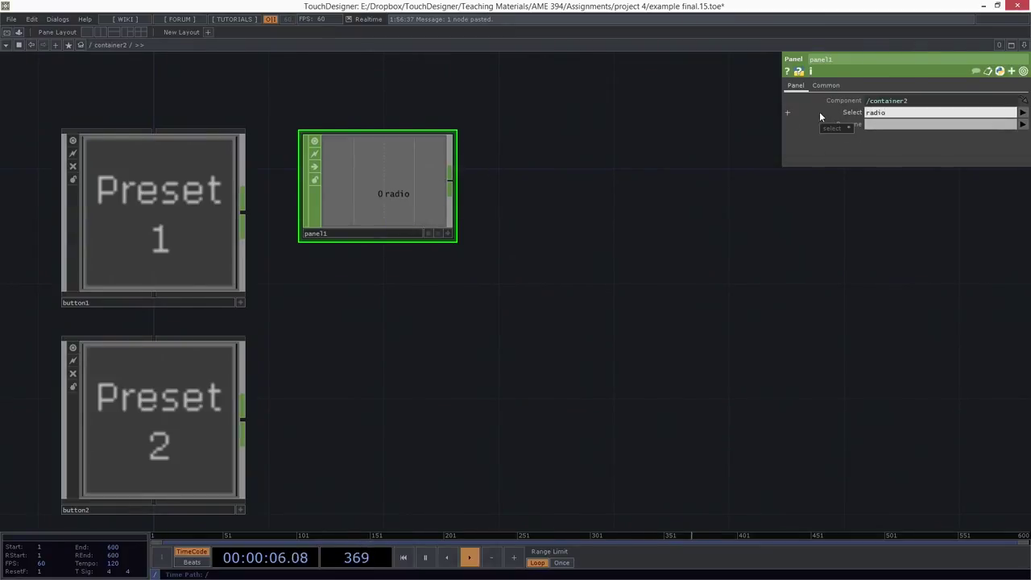
Add an Out CHOP connected to the Panel CHOP's output
right_click(452, 183)
left_click(454, 187)
type("out")
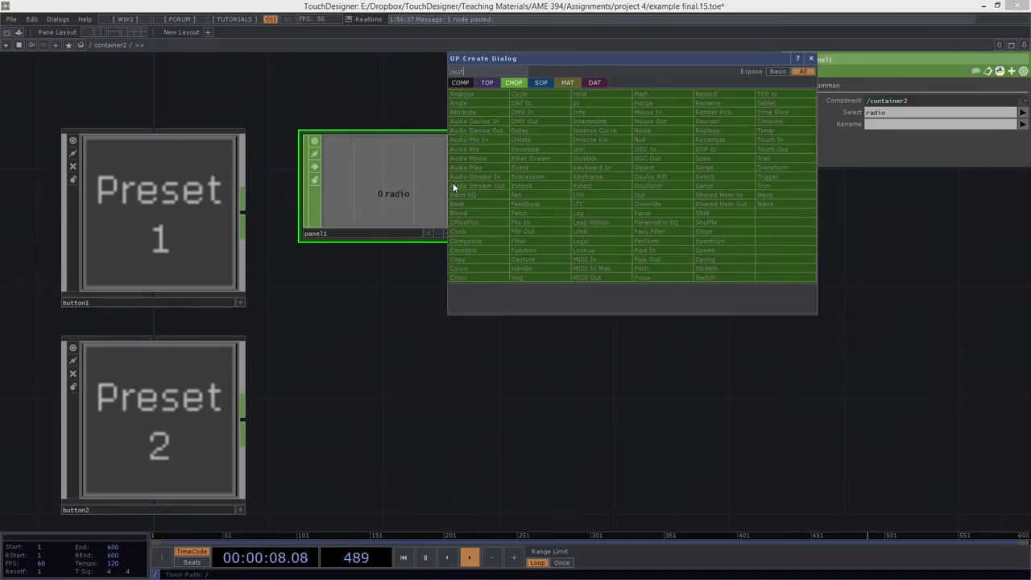
left_click_drag(467, 71, 443, 70)
left_click(644, 196)
left_click(556, 191)
Return to the parent network and attach a Null CHOP to the preset container's output
scroll(501, 274, "down", 6)
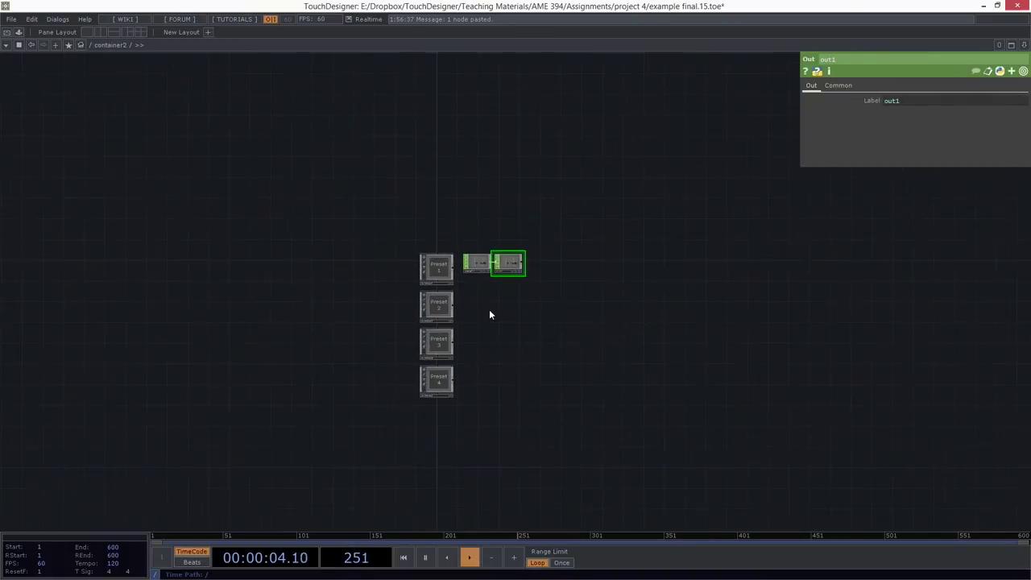
left_click_drag(531, 367, 424, 355)
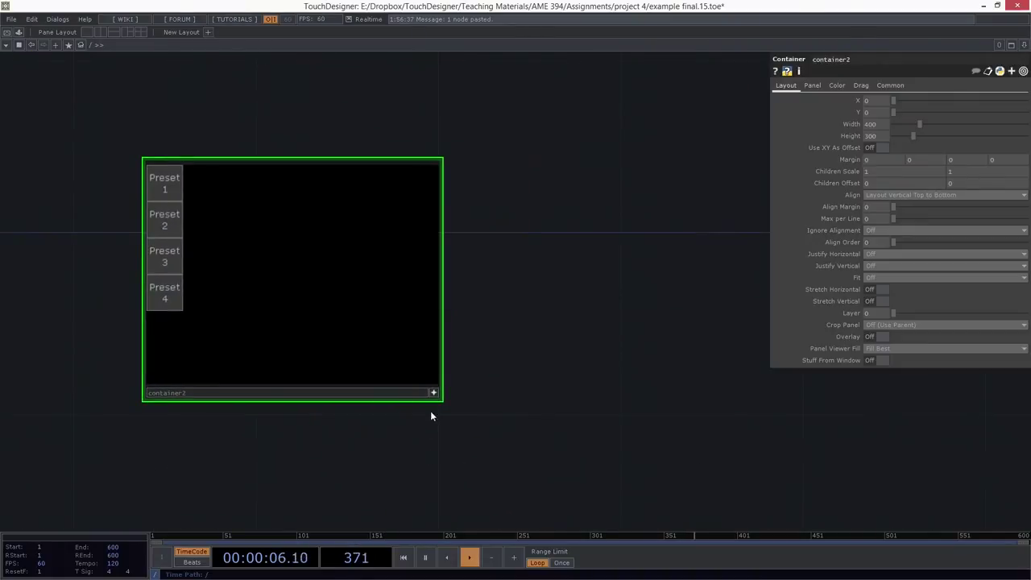
left_click(433, 393)
right_click(431, 272)
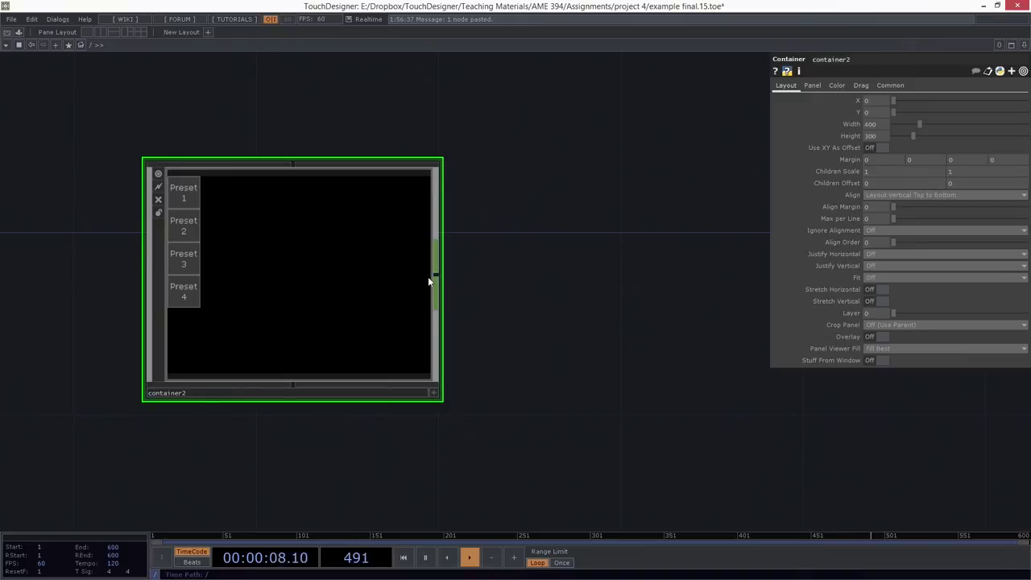
key("Tab")
type("nul")
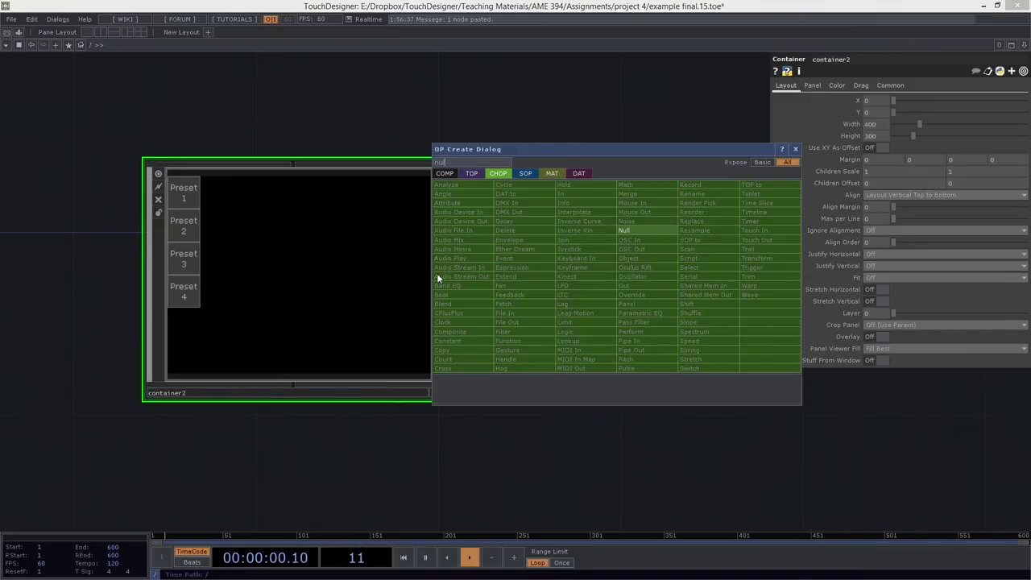
key("Return")
left_click(568, 266)
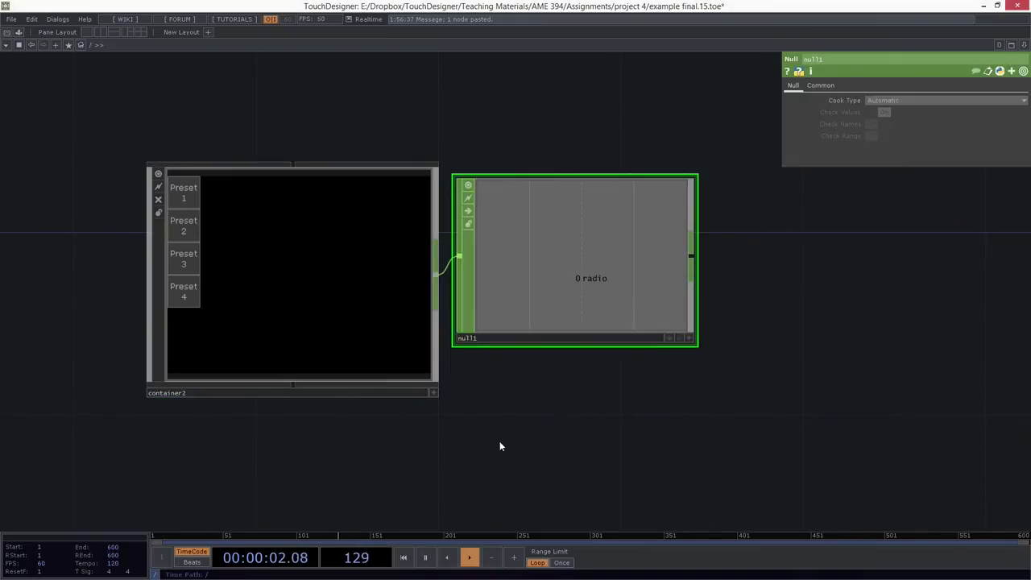
Activate the container's viewer and test the four preset buttons against the radio value in the Null CHOP
left_click(433, 393)
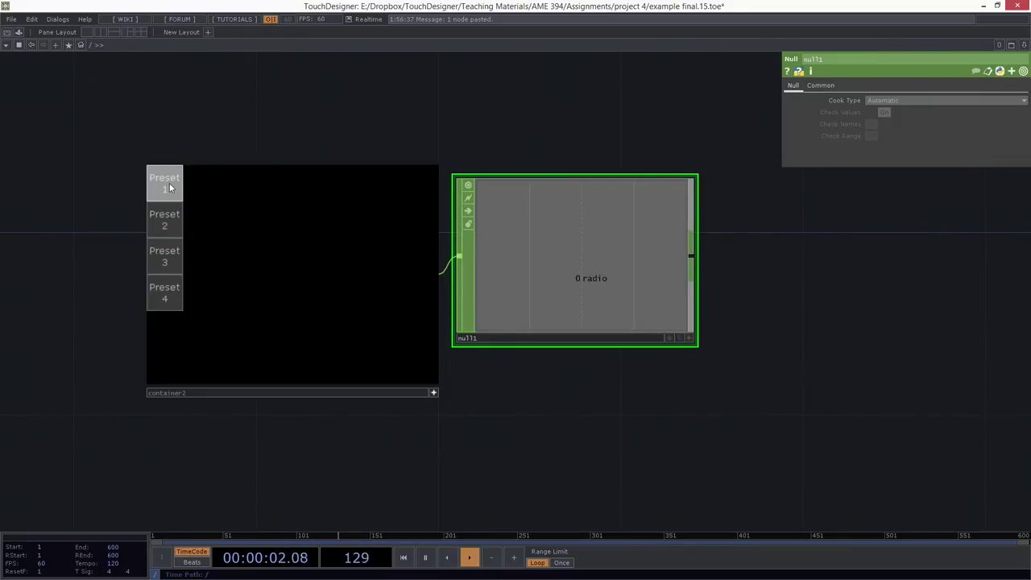
left_click(171, 228)
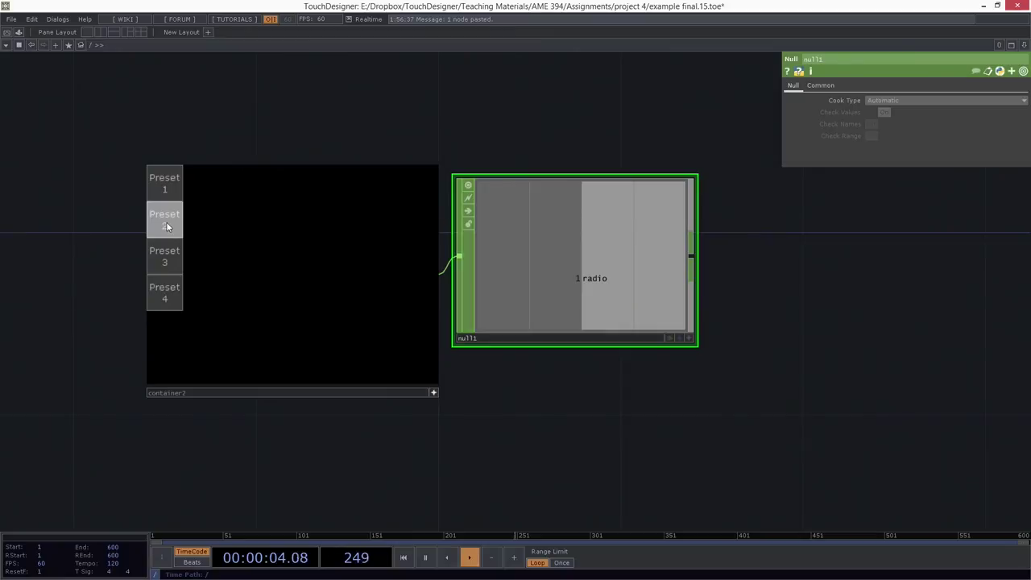
left_click(163, 259)
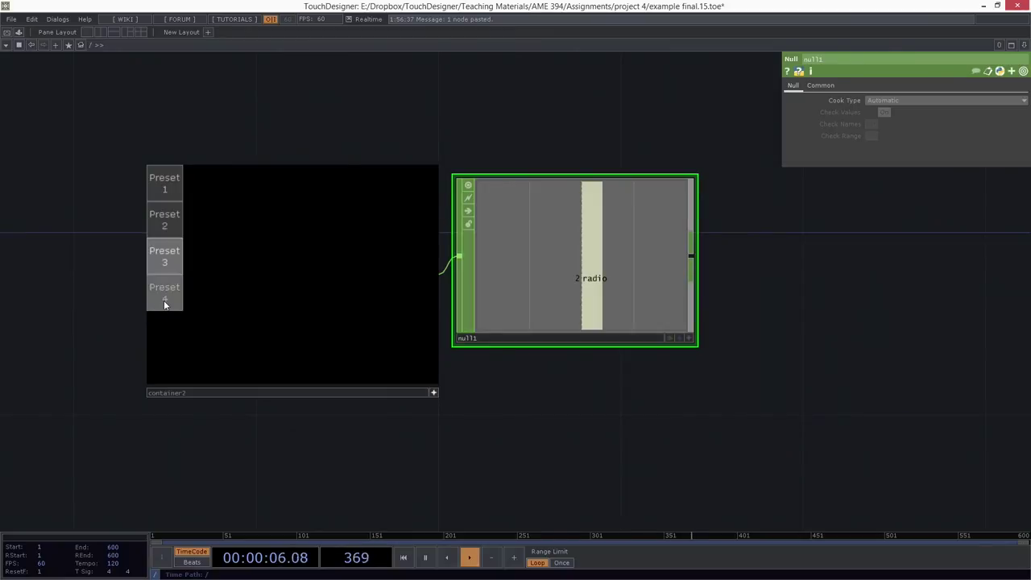
left_click(164, 303)
left_click(165, 260)
left_click(165, 222)
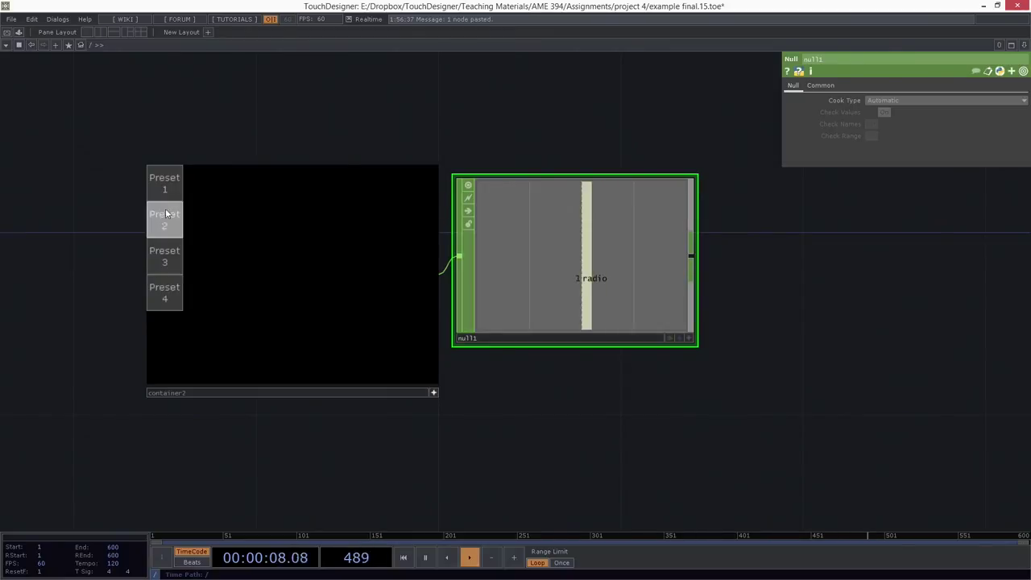
left_click(165, 187)
Inside the container, space out the Panel and Out CHOPs and insert a Math CHOP on the wire between them
scroll(244, 266, "up", 7)
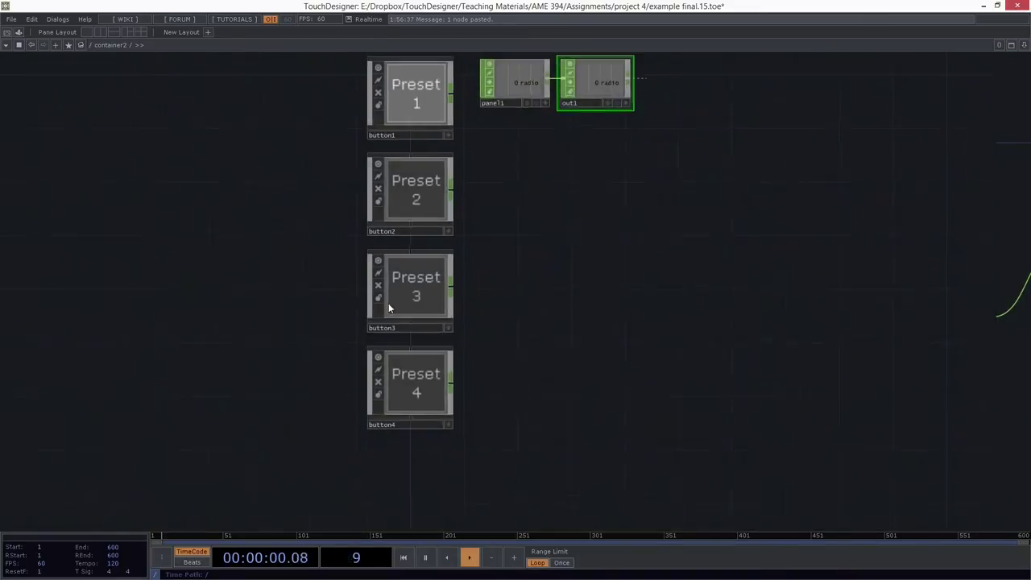
left_click_drag(600, 224, 492, 309)
scroll(492, 309, "up", 5)
left_click_drag(510, 275, 286, 306)
left_click_drag(368, 242, 596, 256)
right_click(280, 215)
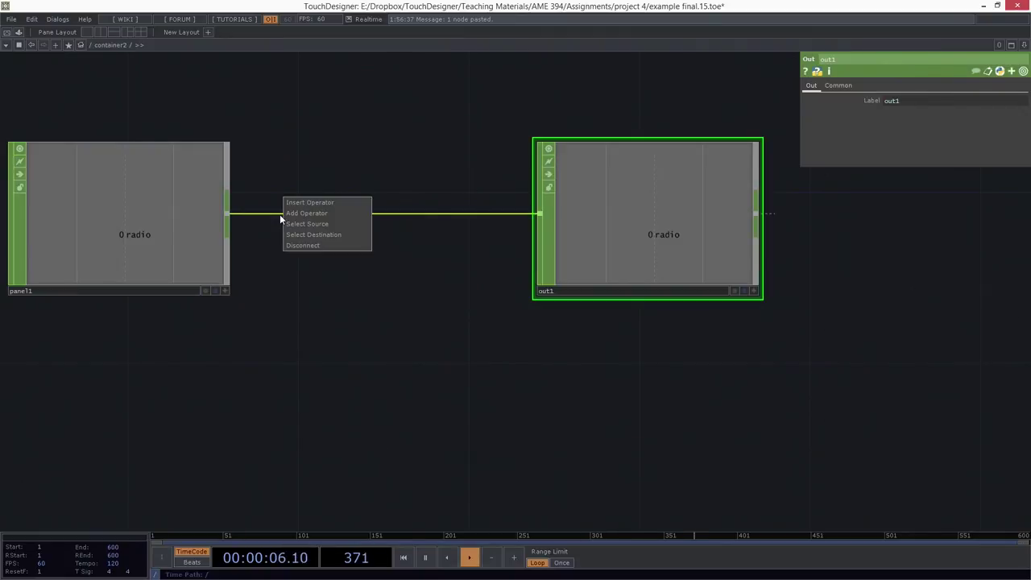
left_click(313, 199)
type("ma")
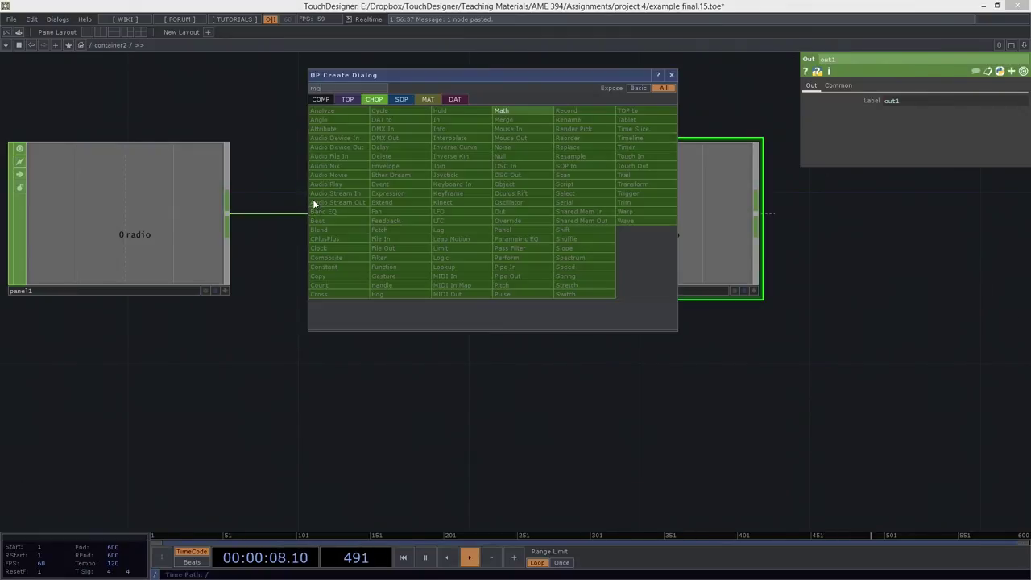
type("t")
left_click(502, 110)
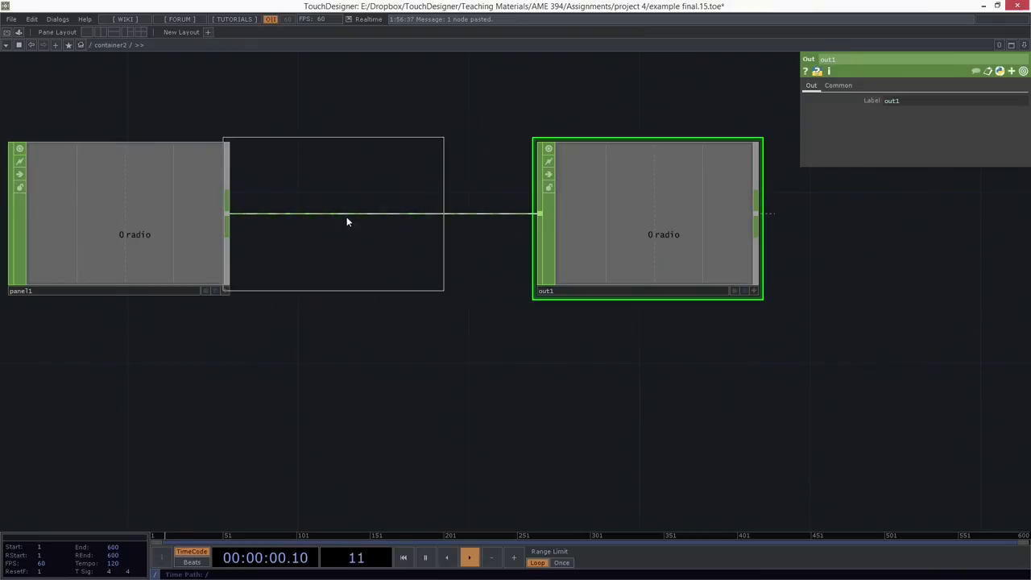
left_click(389, 215)
left_click_drag(383, 185, 382, 203)
right_click_drag(372, 116, 396, 178)
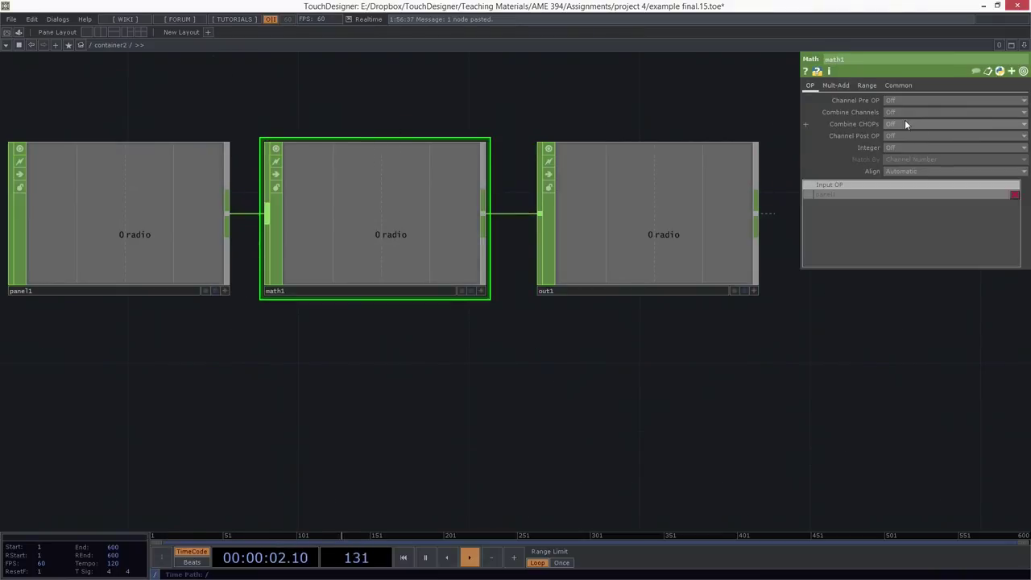
Set the Math CHOP's Pre-Add to 1
left_click(868, 85)
left_click(840, 85)
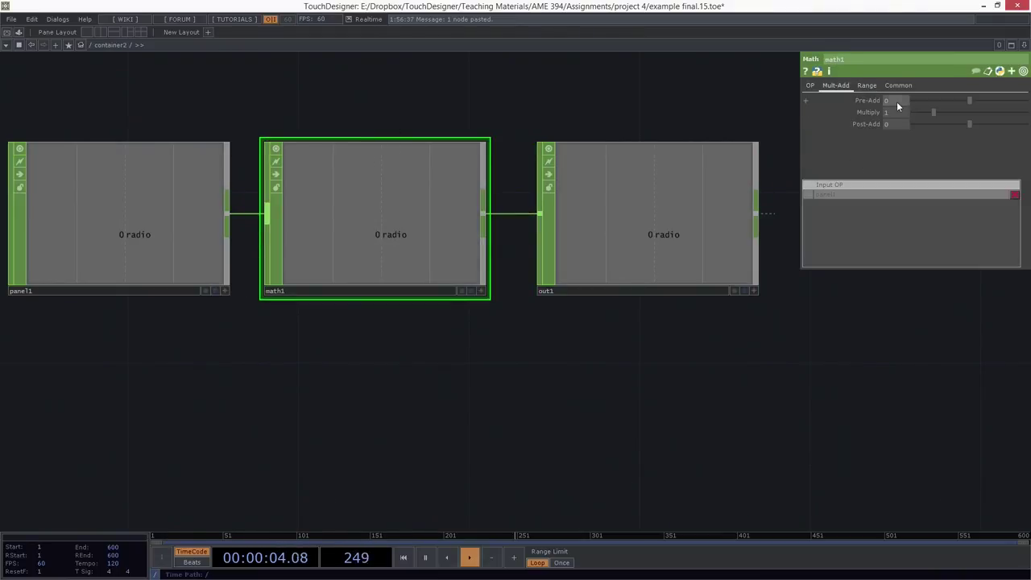
type("1")
key("Return")
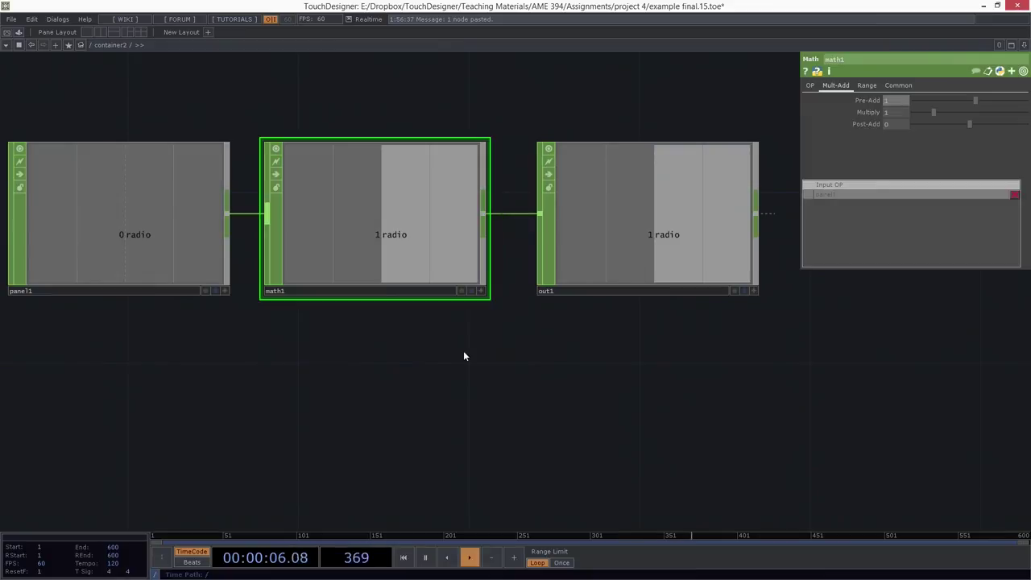
Return to the parent network and cycle through all four preset buttons to check the Null CHOP's radio output
scroll(441, 378, "down", 5)
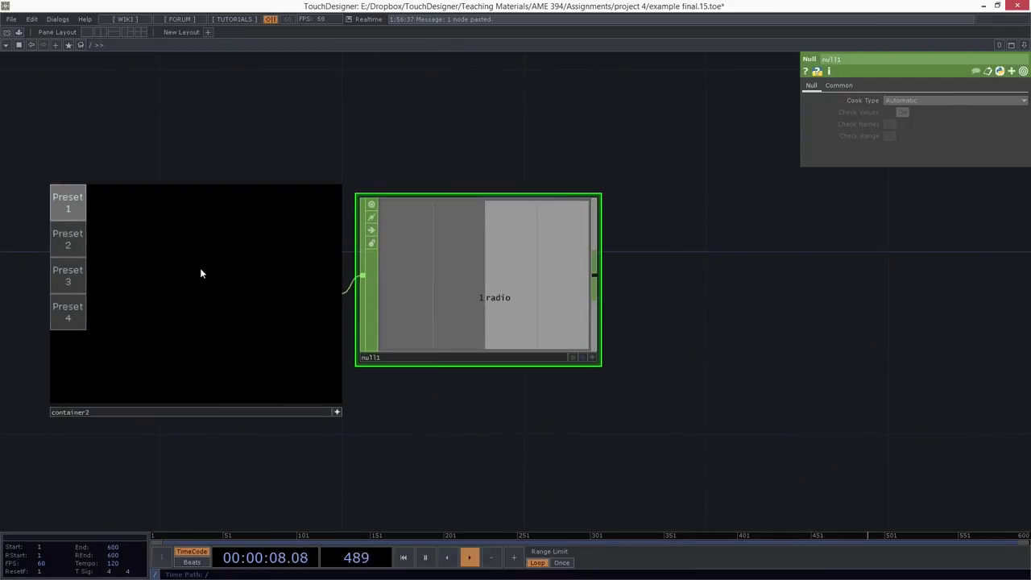
left_click(64, 237)
left_click(71, 276)
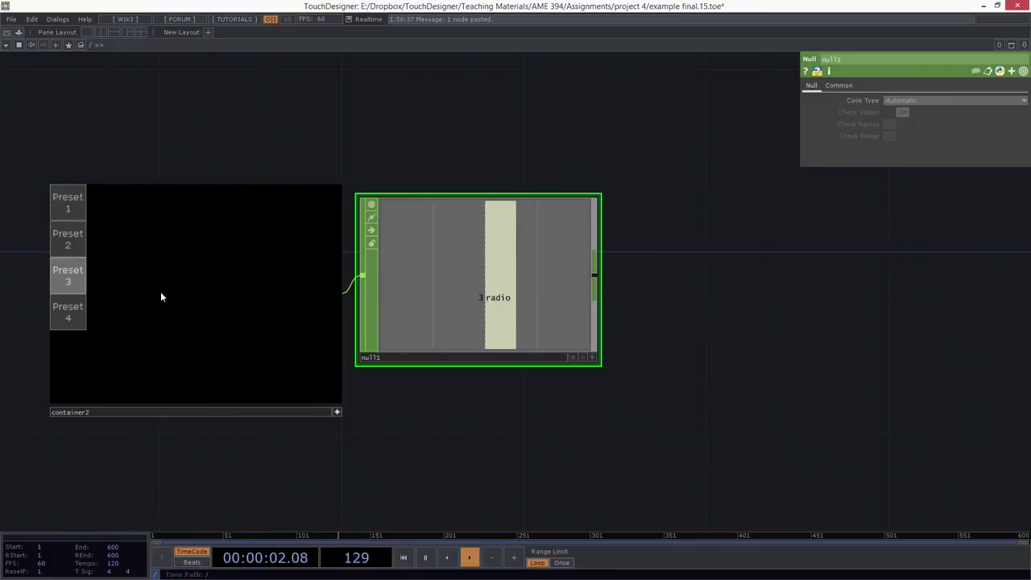
left_click(69, 315)
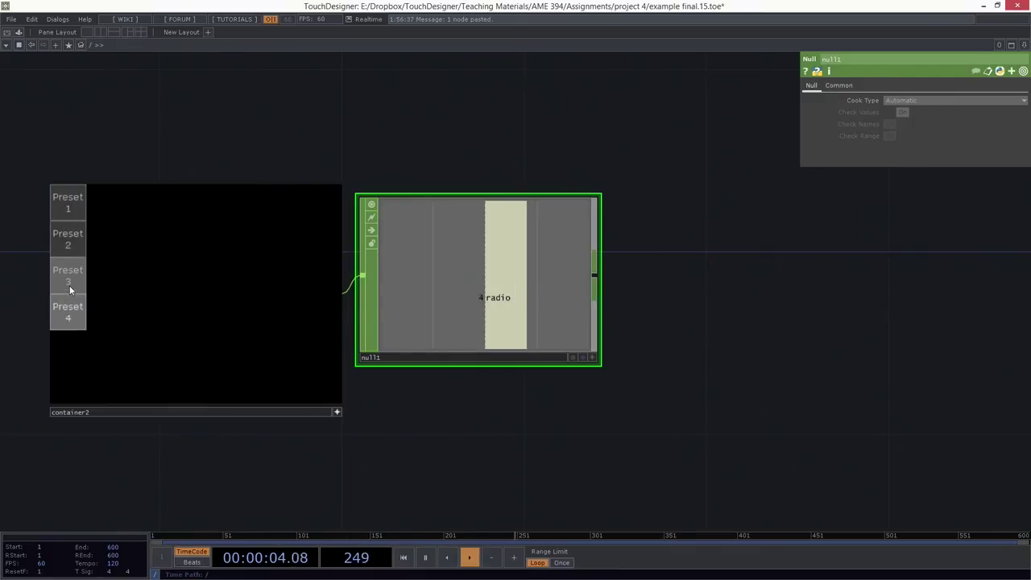
left_click(70, 282)
left_click(68, 242)
left_click(68, 203)
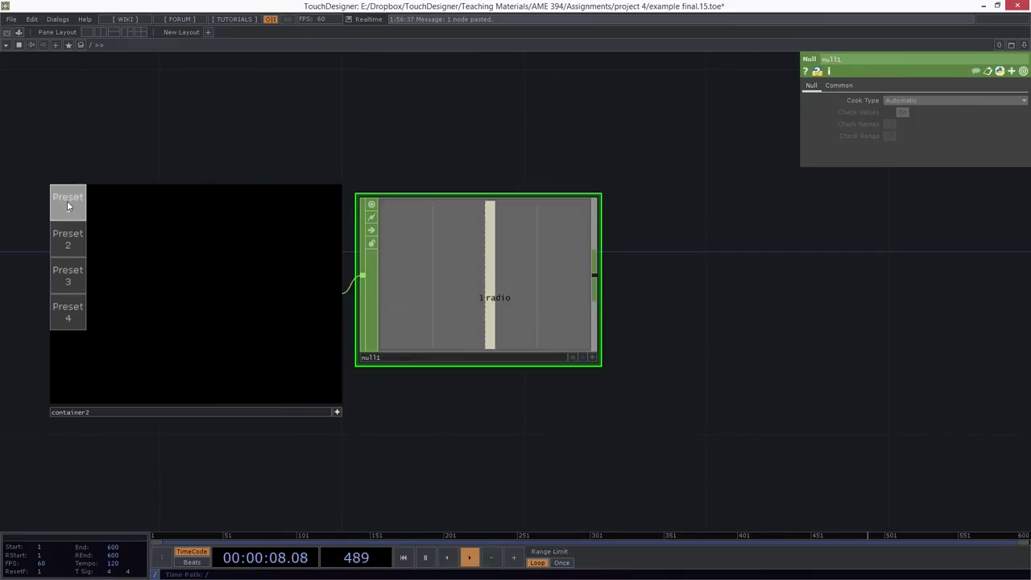
left_click(68, 233)
left_click(64, 276)
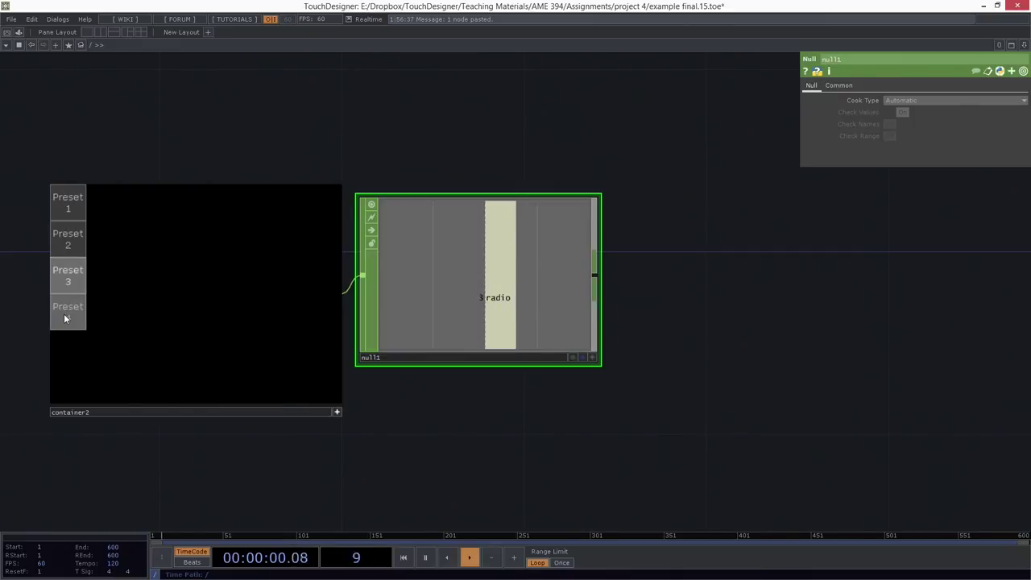
left_click(65, 318)
left_click(67, 276)
left_click(67, 239)
left_click(66, 212)
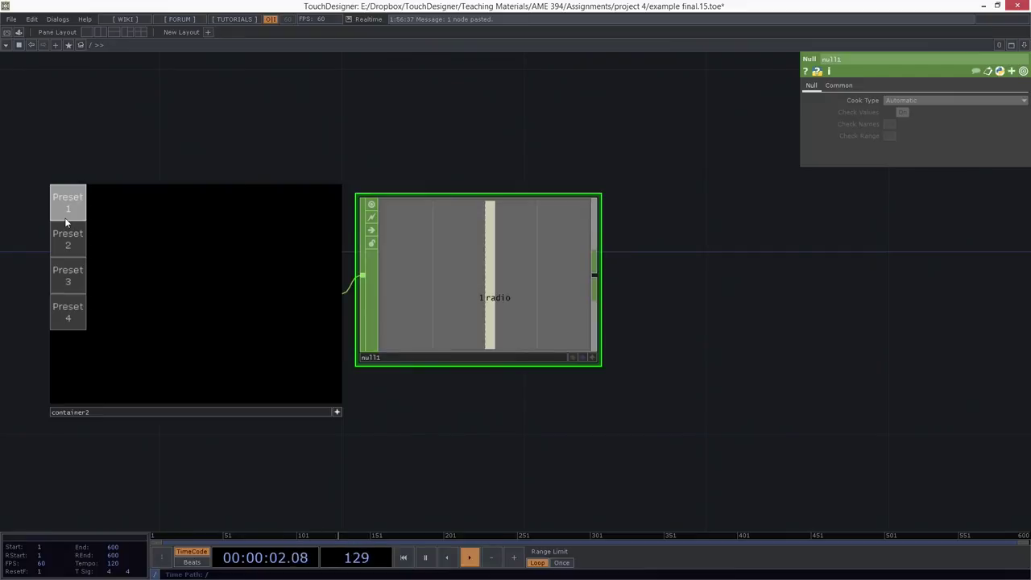